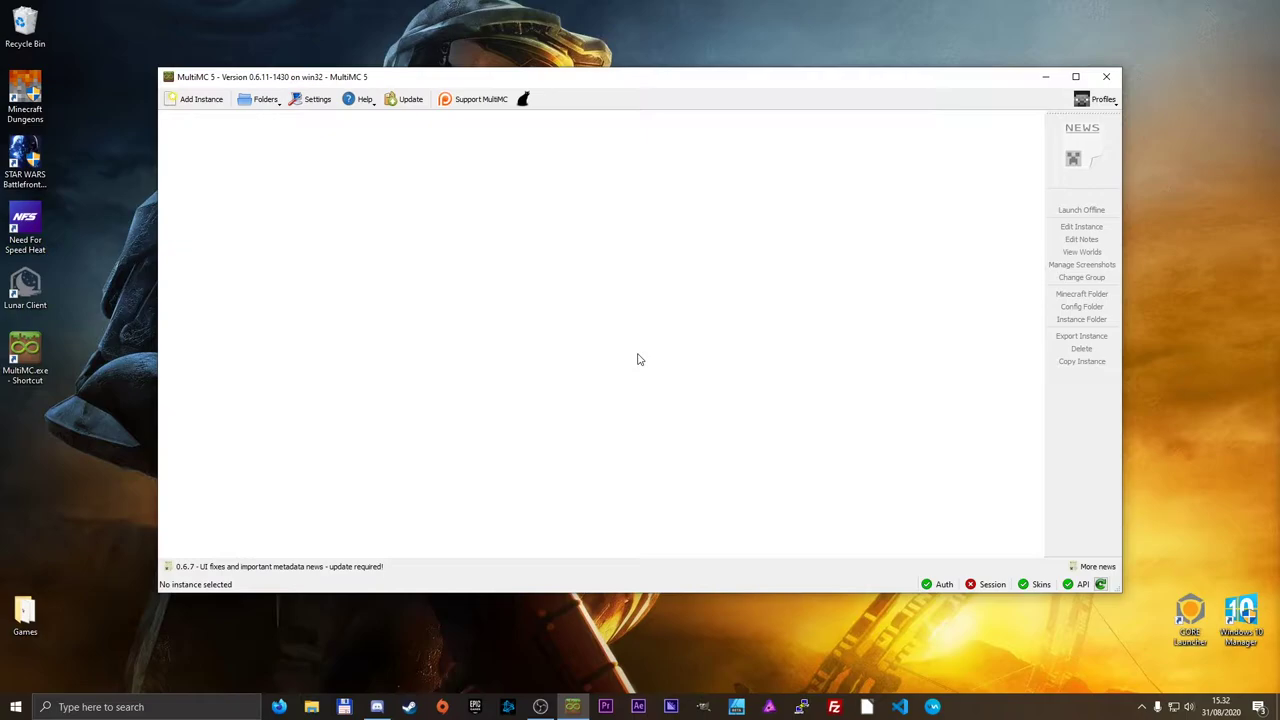
# Add a Minecraft account in the account manager by entering the account email and password, and close the settings
pyautogui.click(1100, 102)
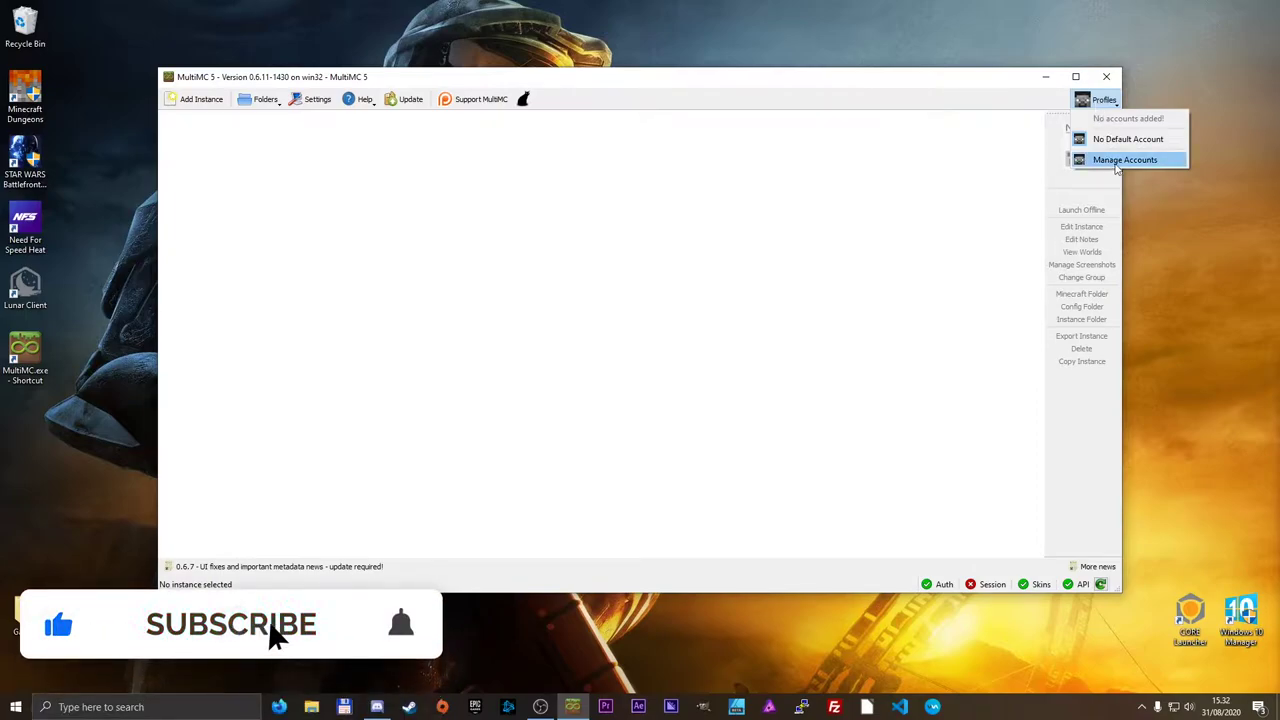
pyautogui.click(1120, 160)
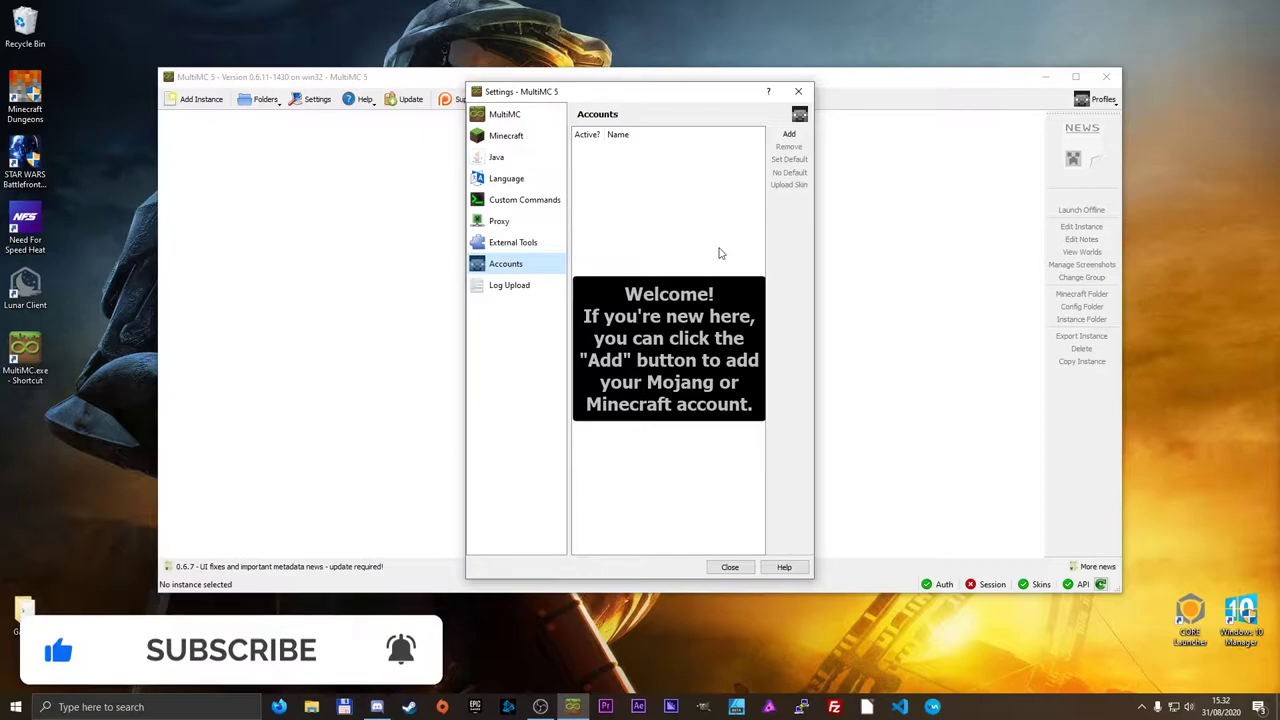
pyautogui.click(790, 134)
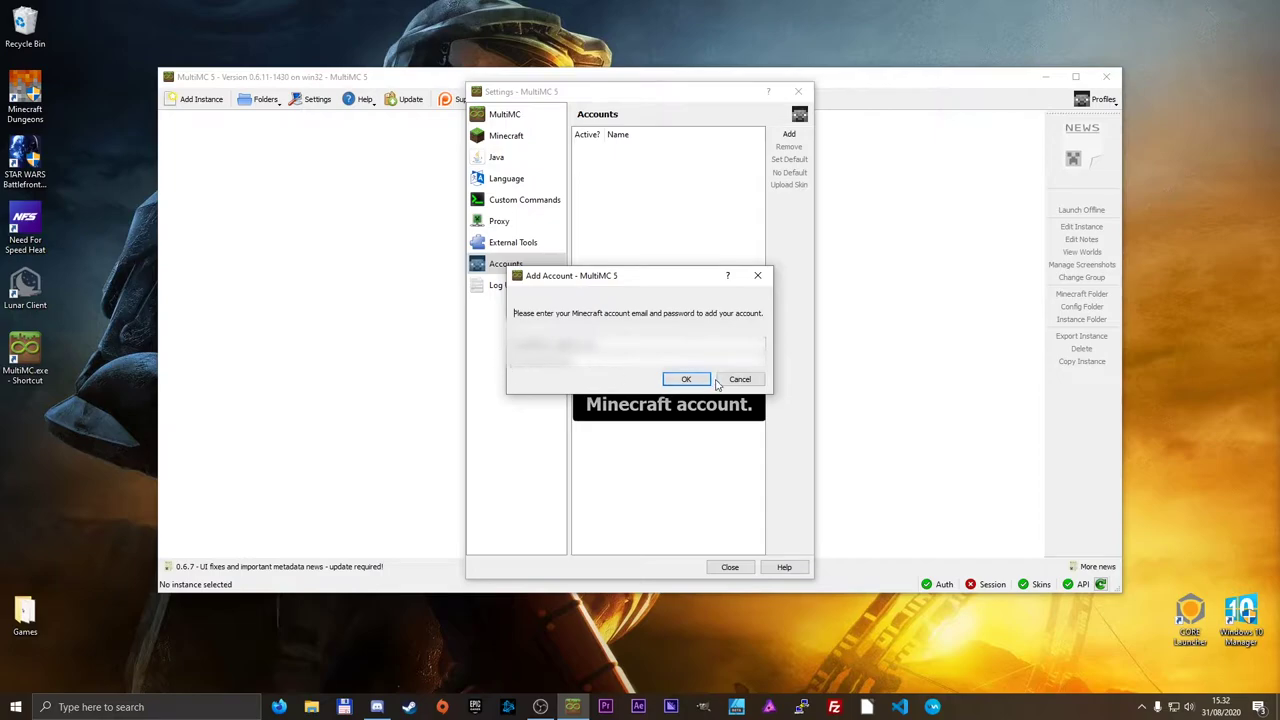
pyautogui.click(688, 380)
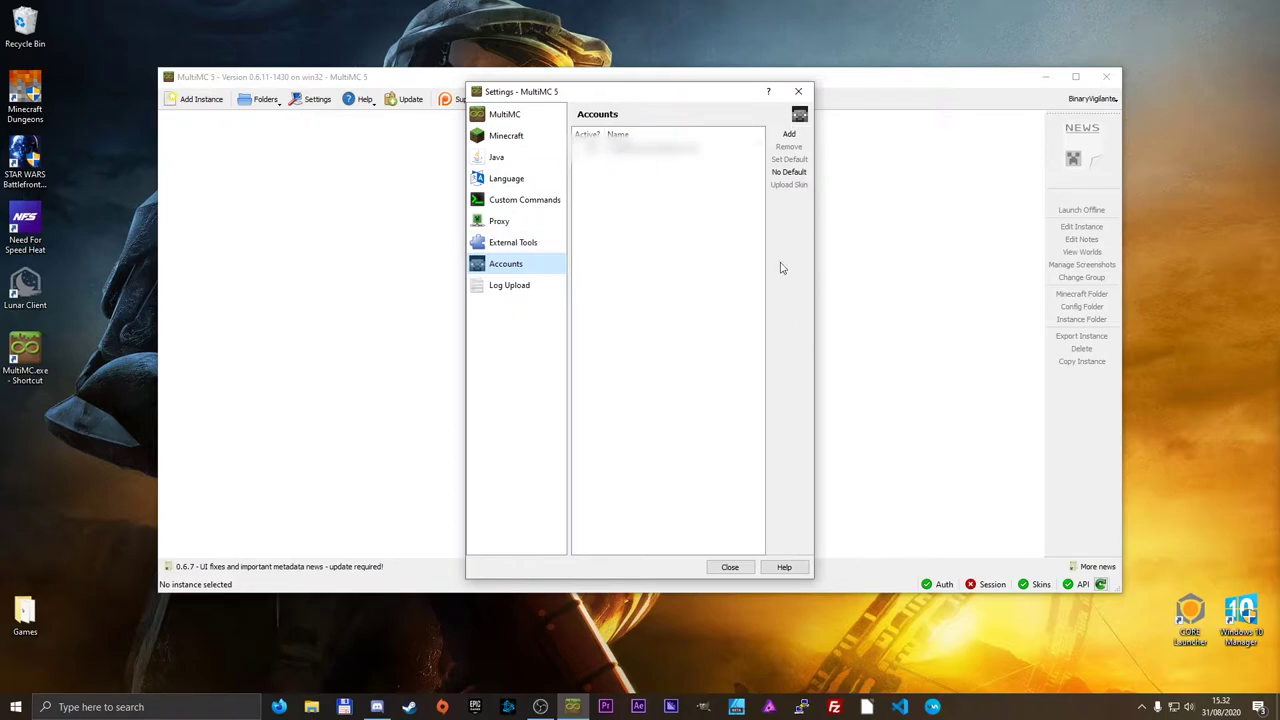
pyautogui.click(730, 567)
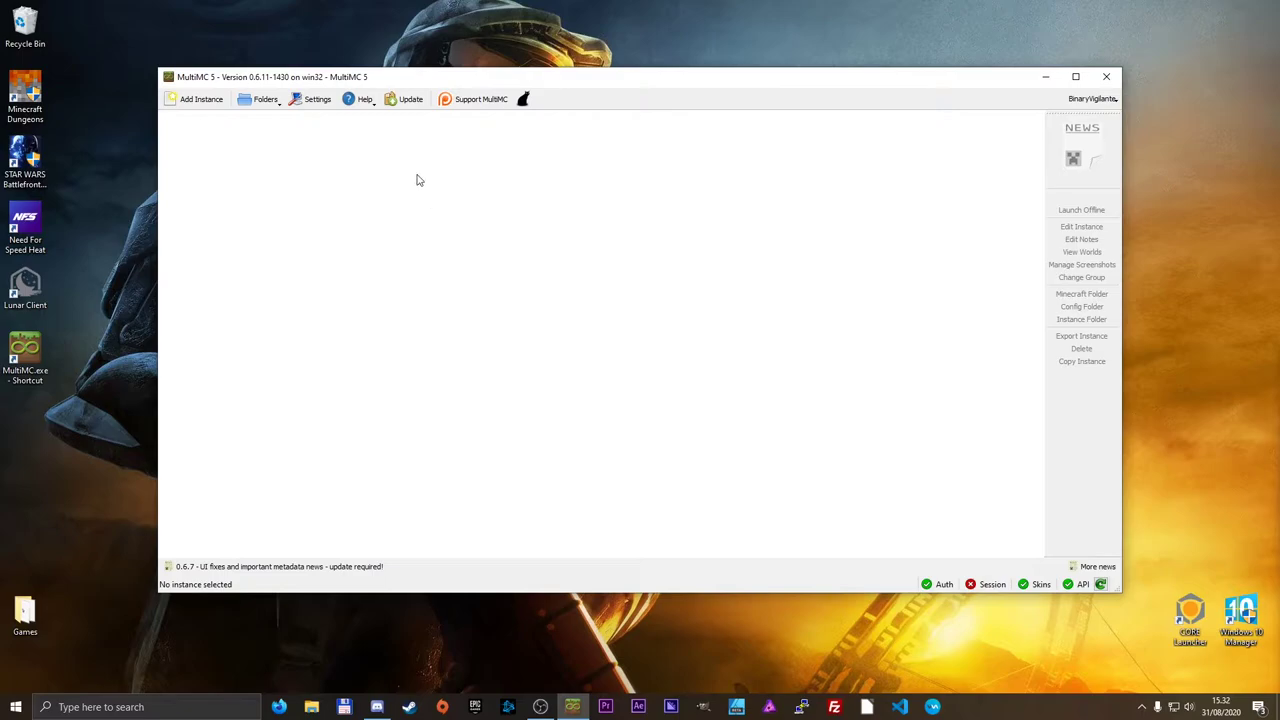
# Set the launcher's icon theme to Simple (Dark Icons) in the user interface settings and close the settings
pyautogui.click(312, 100)
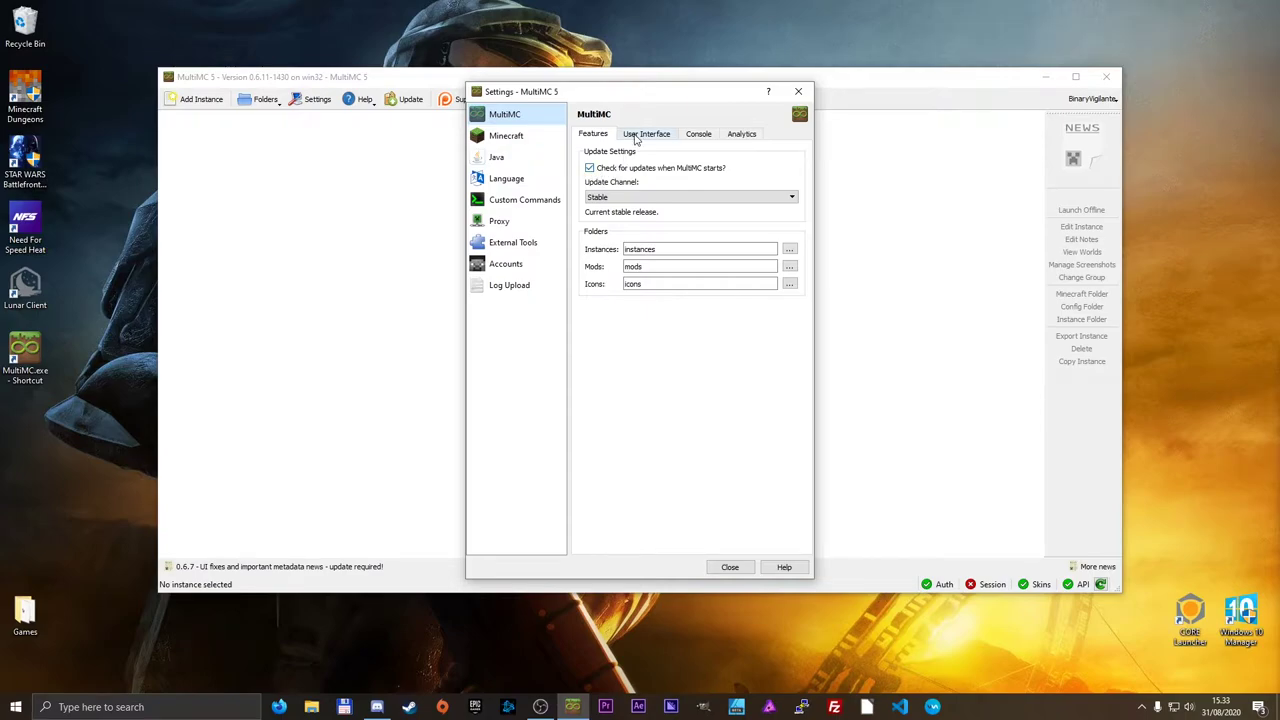
pyautogui.click(636, 136)
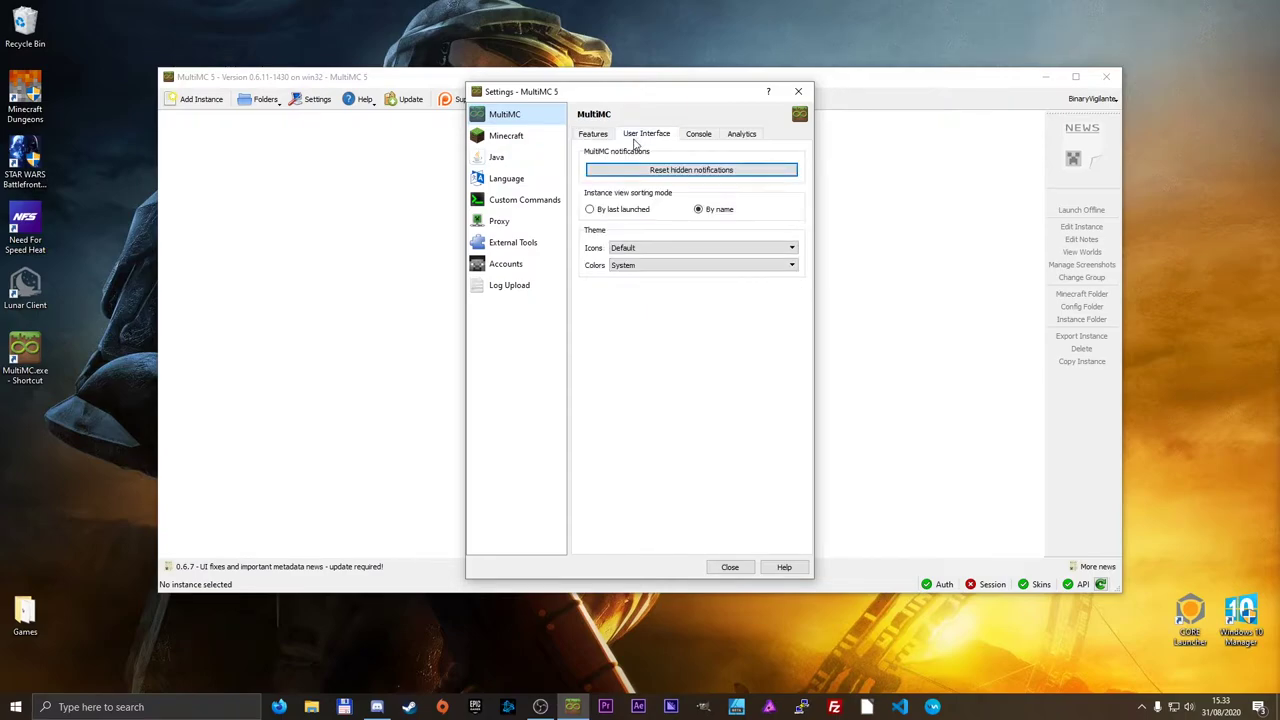
pyautogui.click(633, 248)
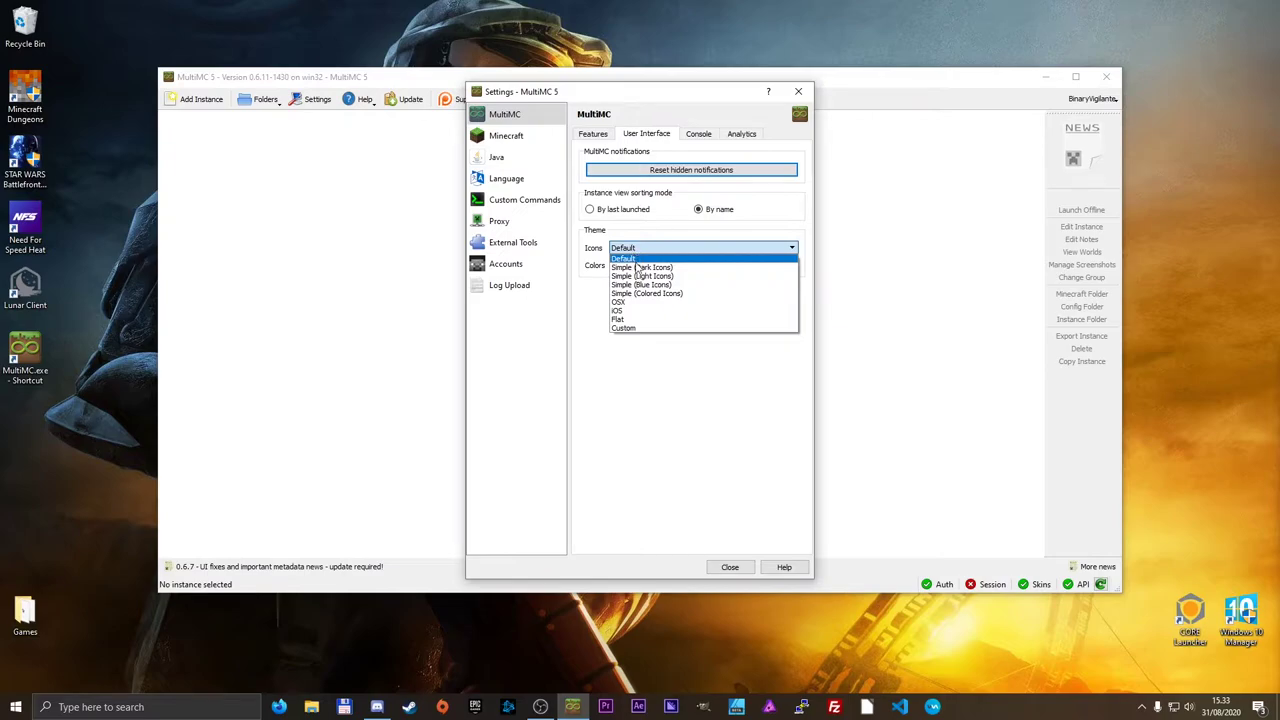
pyautogui.click(640, 268)
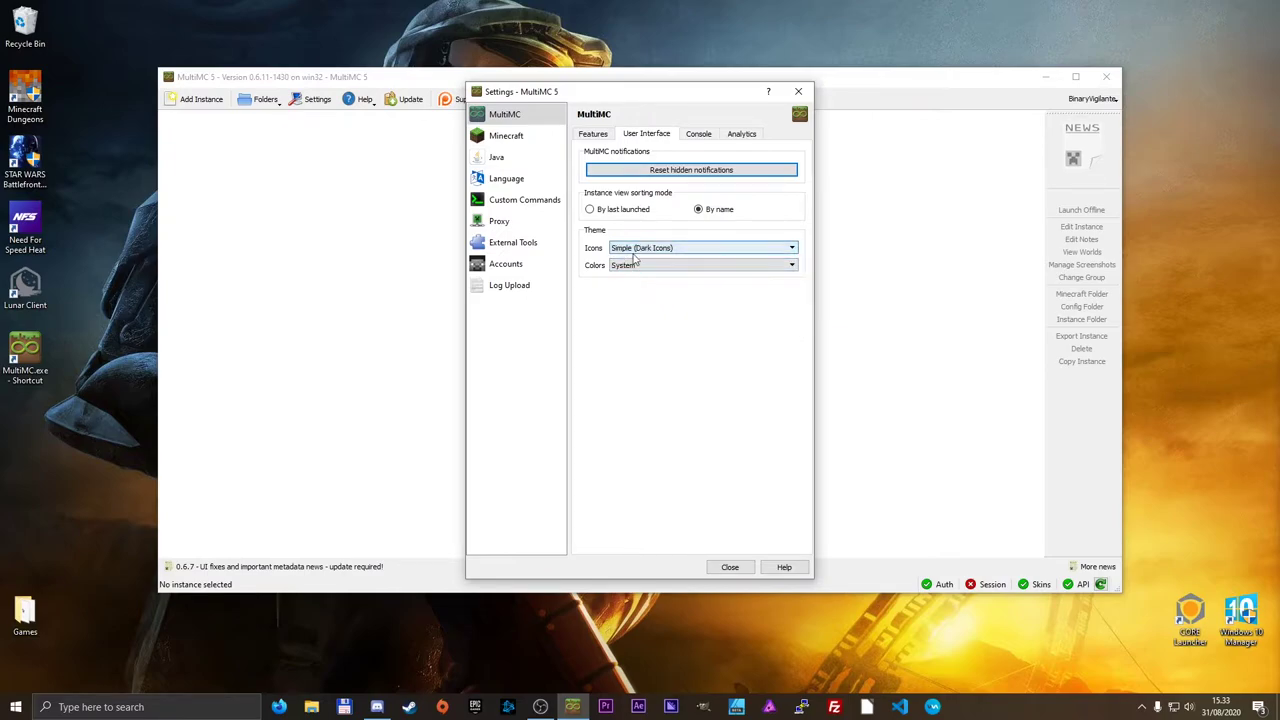
pyautogui.click(730, 567)
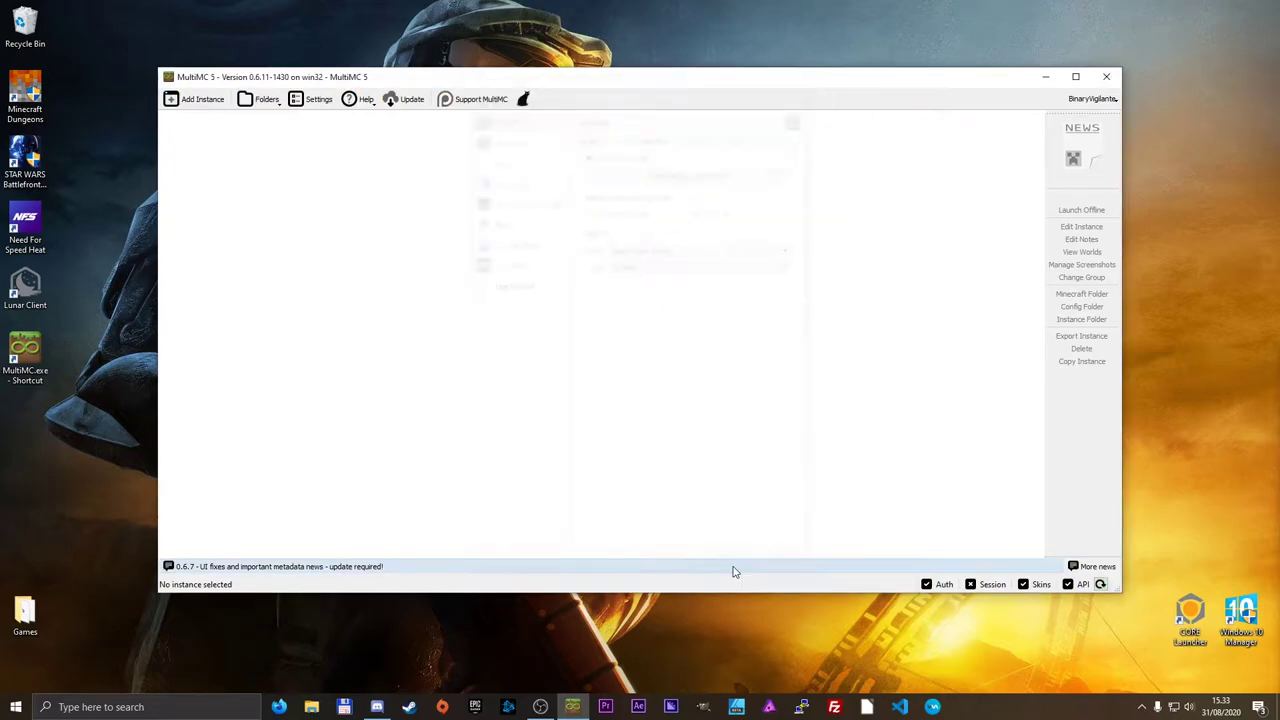
# Change the launcher's icon theme to Simple (Colored Icons) in the user interface settings
pyautogui.click(315, 101)
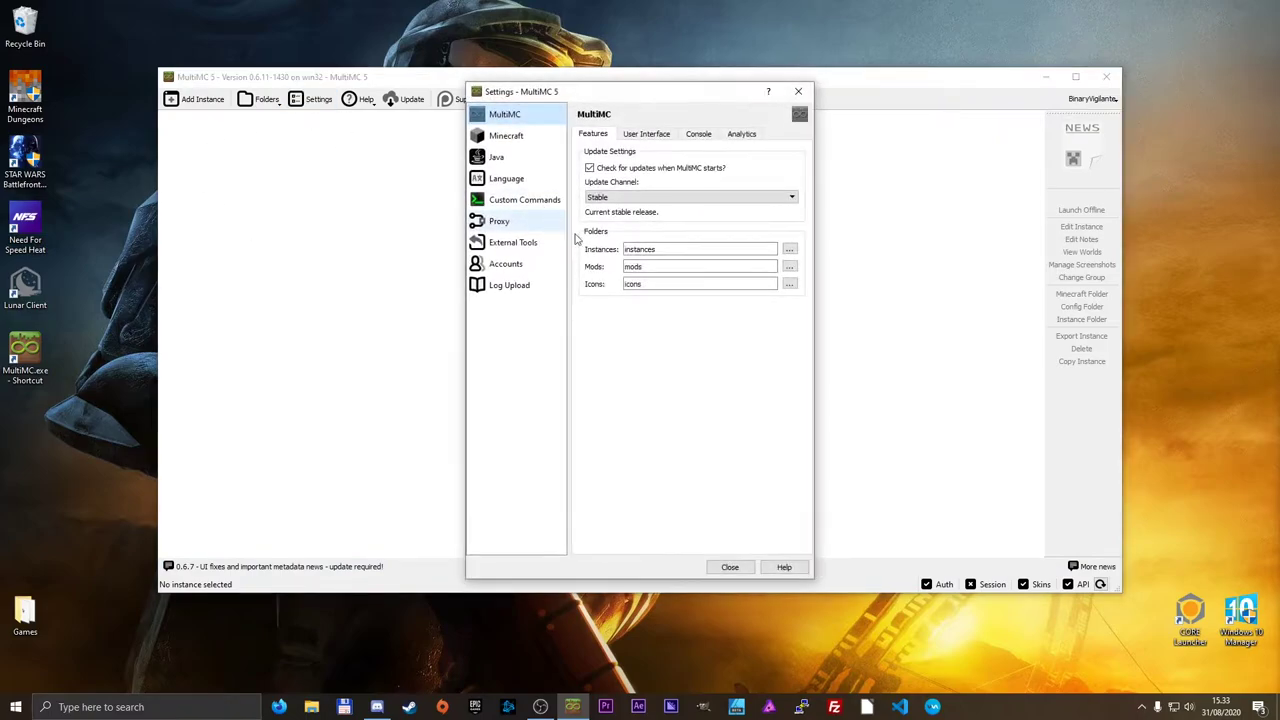
pyautogui.click(646, 134)
pyautogui.click(663, 250)
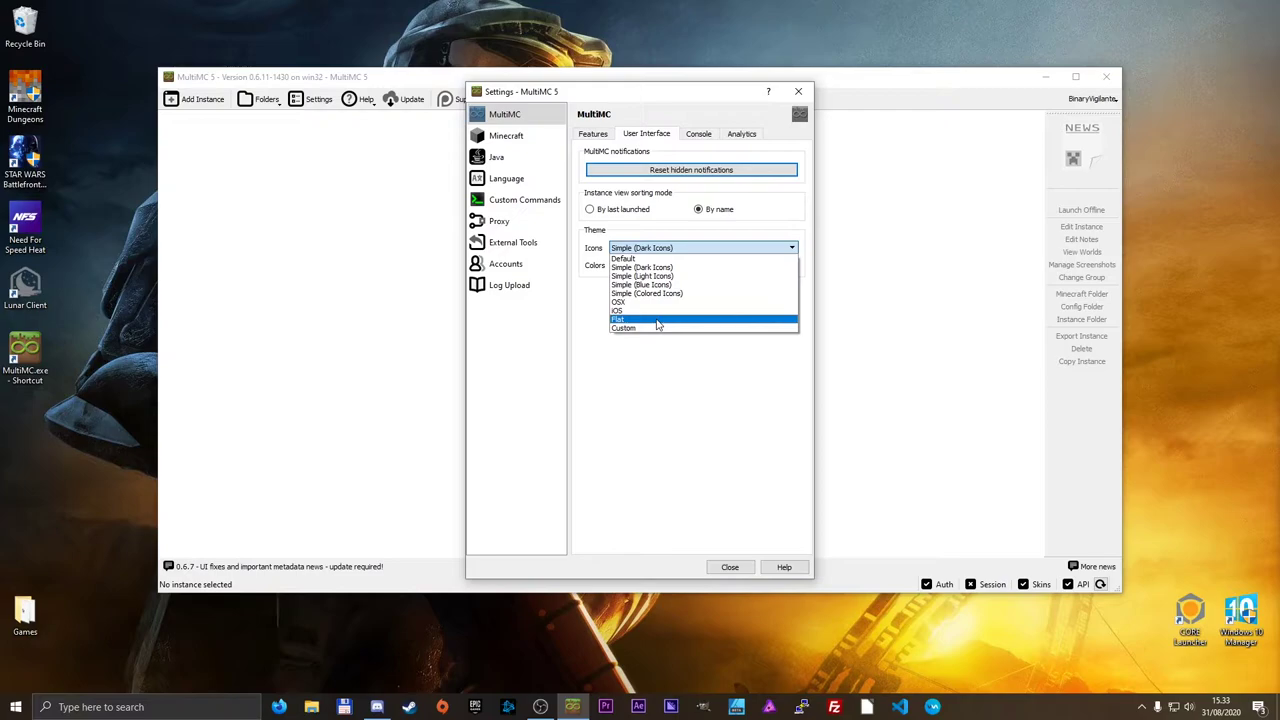
pyautogui.press('Escape')
pyautogui.press('Down')
pyautogui.press('Down')
pyautogui.press('Down')
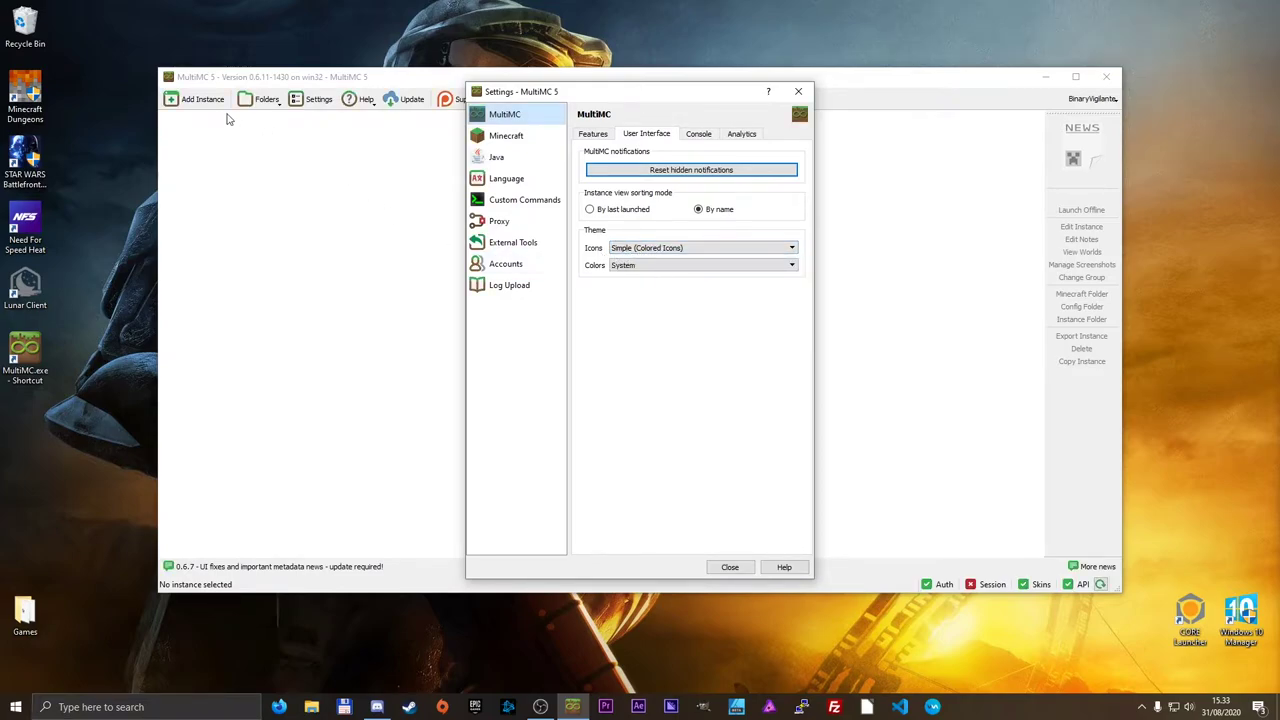
# Set the launcher's color theme to Dark and close the settings
pyautogui.click(672, 266)
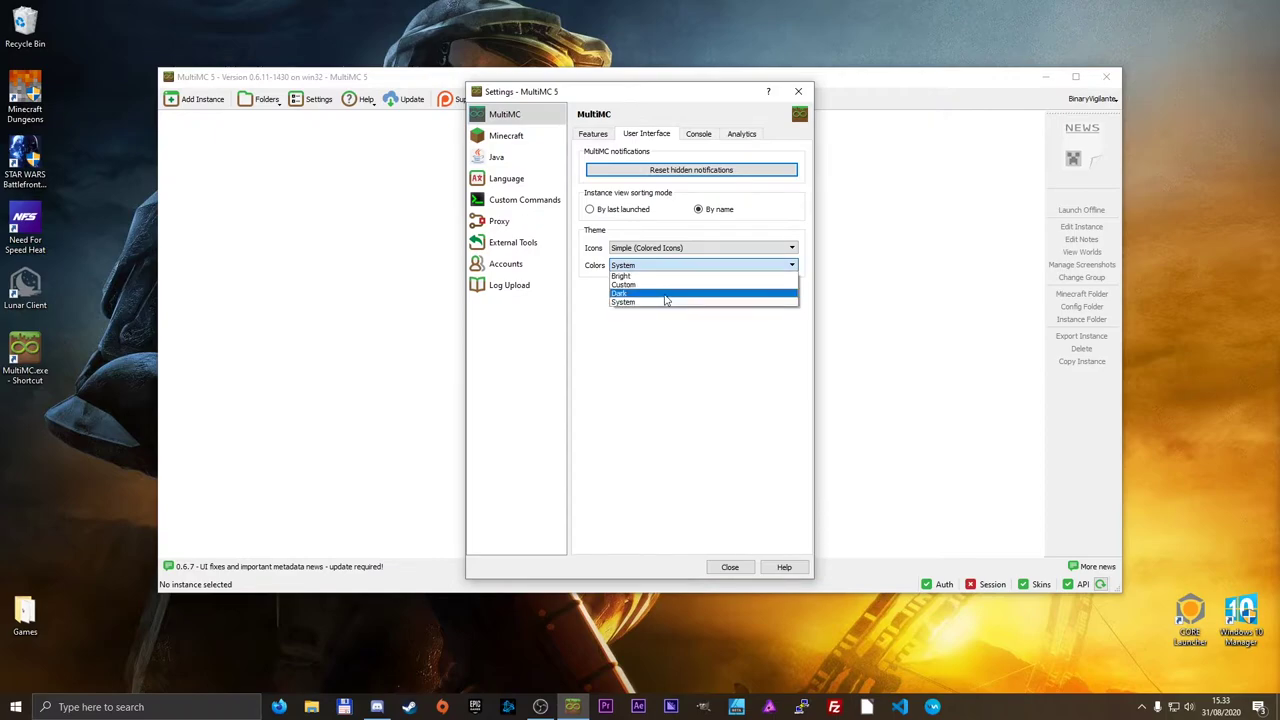
pyautogui.click(665, 294)
pyautogui.click(729, 566)
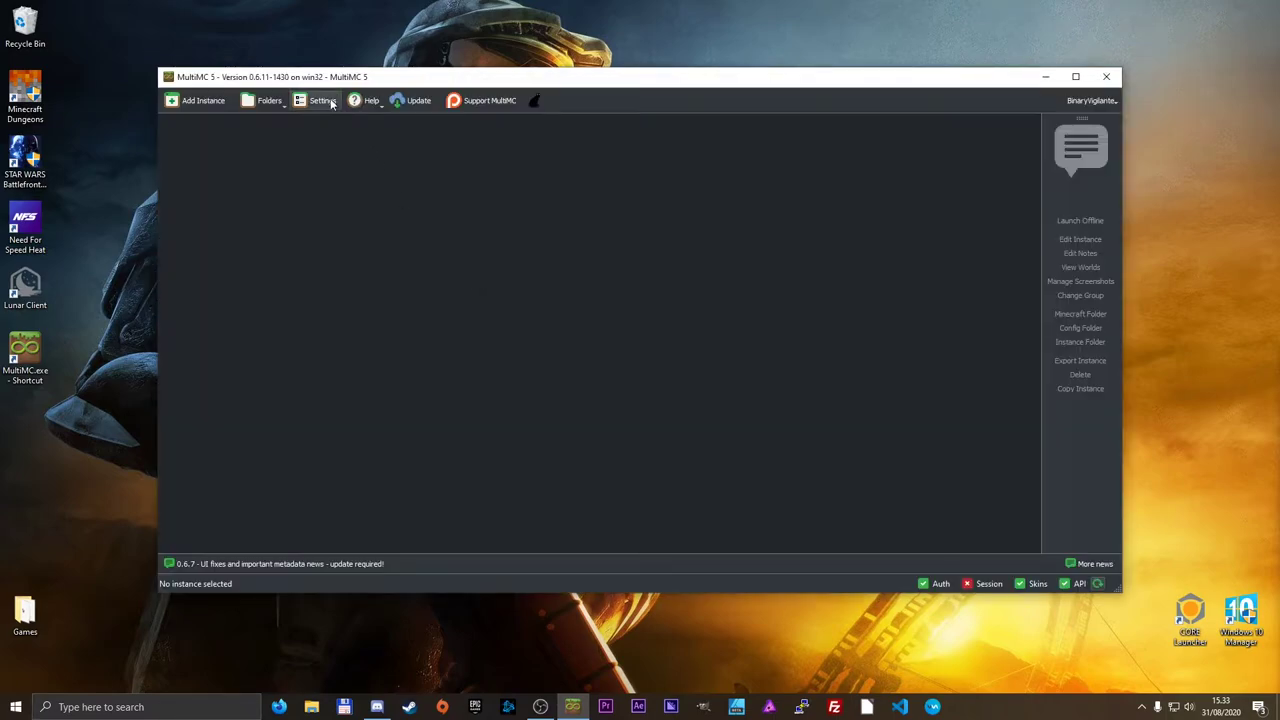
# Look over the user interface and console settings, and turn off sending anonymous usage statistics
pyautogui.click(322, 101)
pyautogui.click(638, 134)
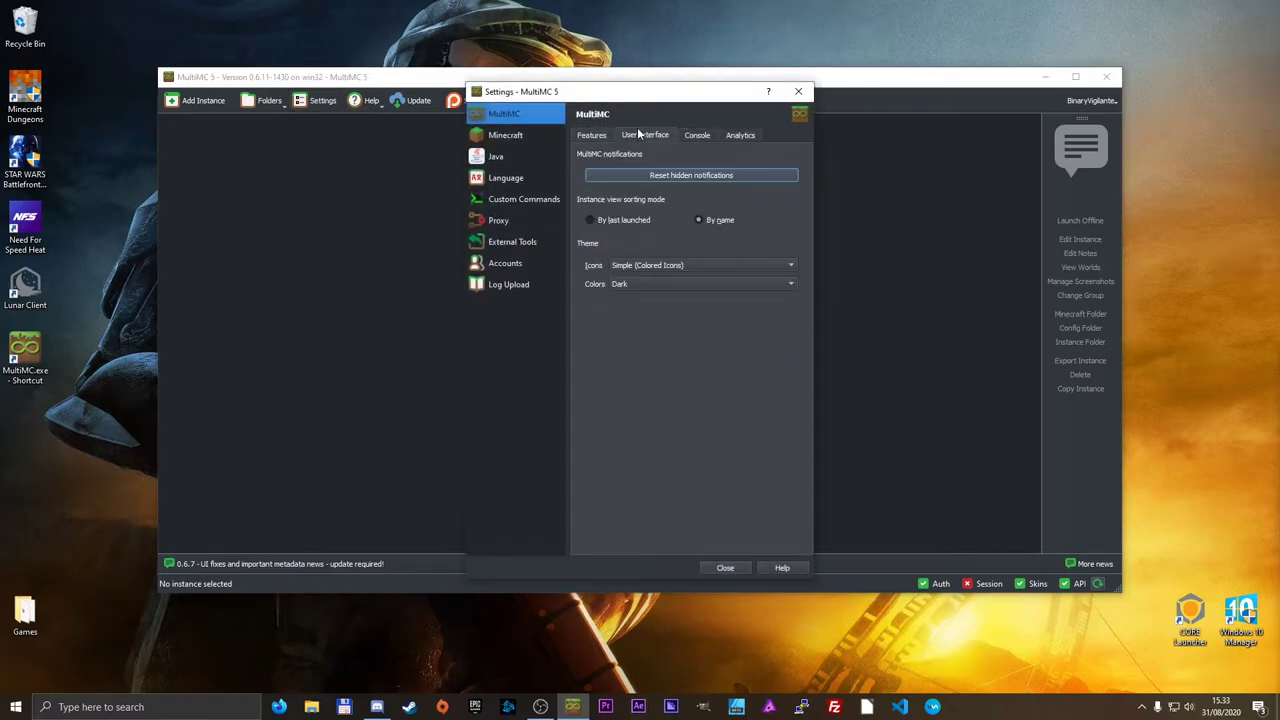
pyautogui.click(698, 136)
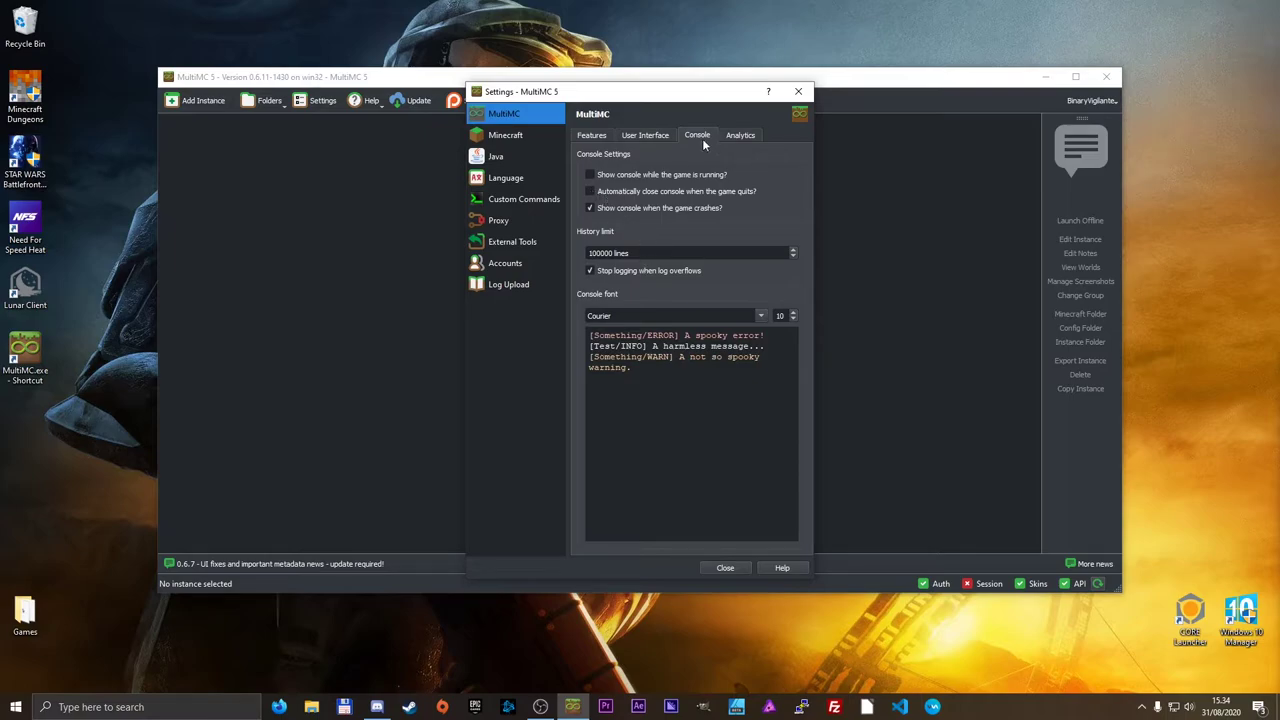
pyautogui.click(747, 136)
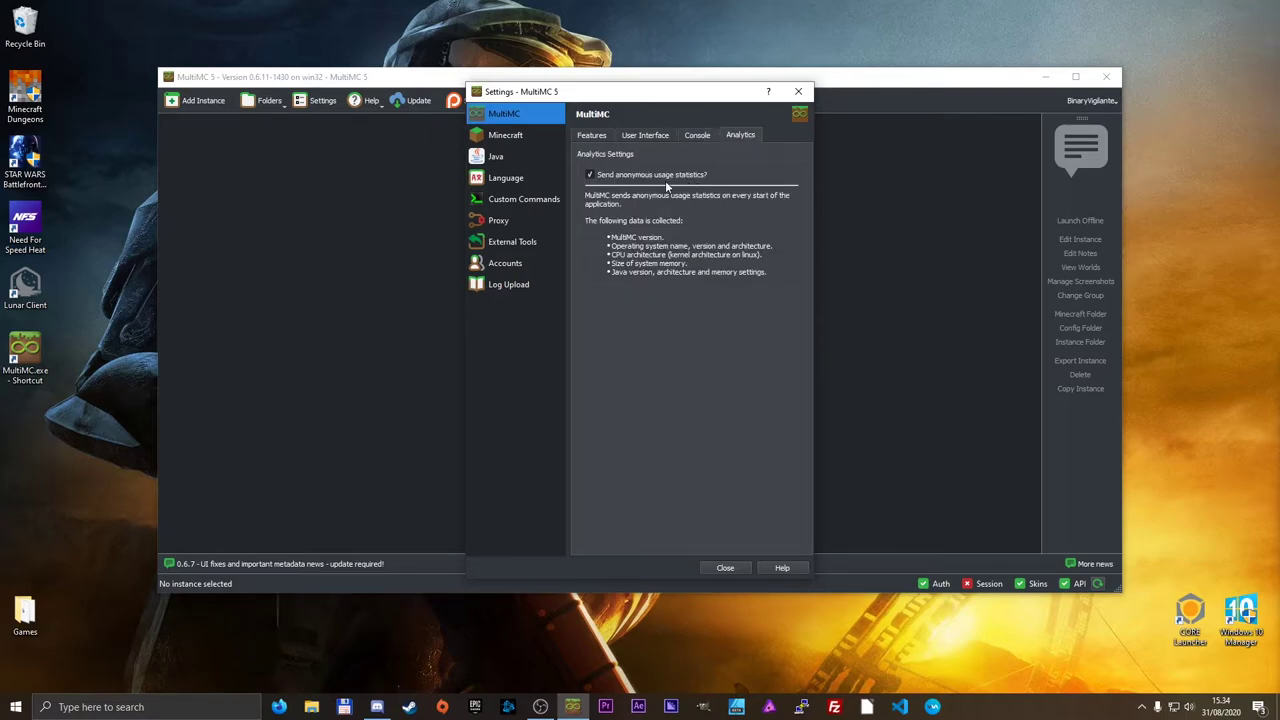
pyautogui.click(590, 176)
pyautogui.click(591, 135)
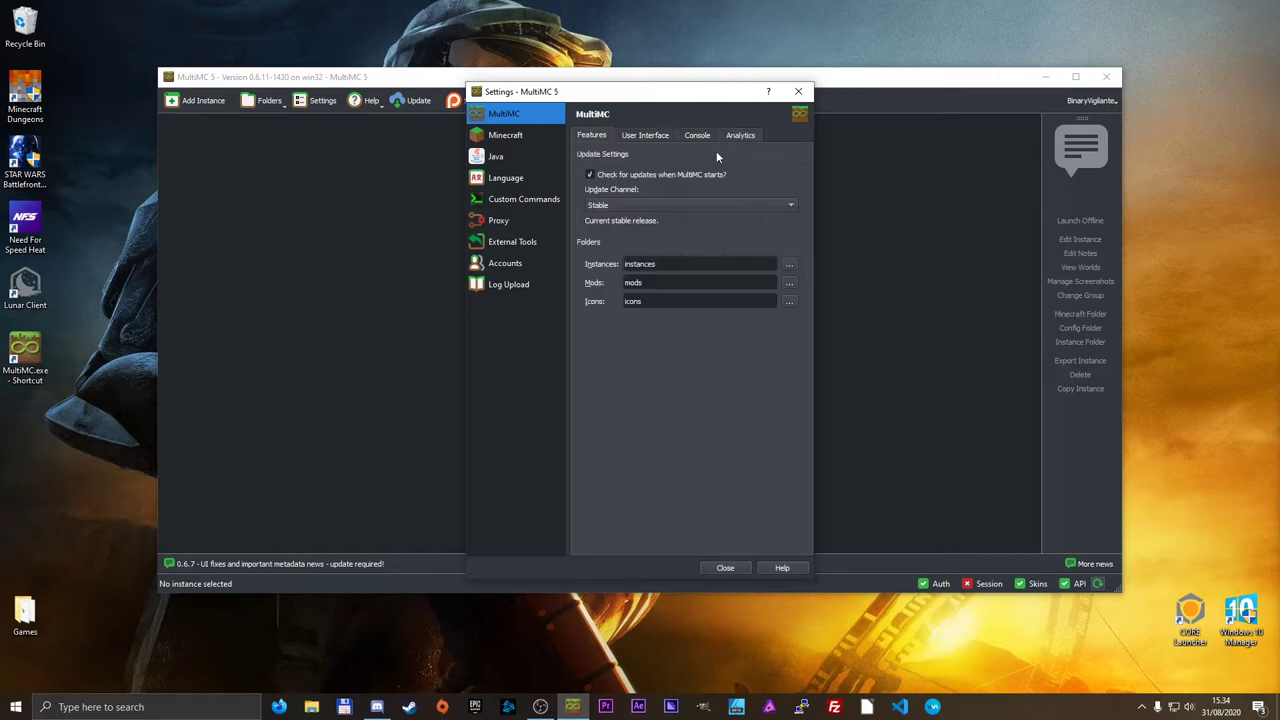
# Switch the option to start Minecraft maximized on and back off
pyautogui.click(531, 136)
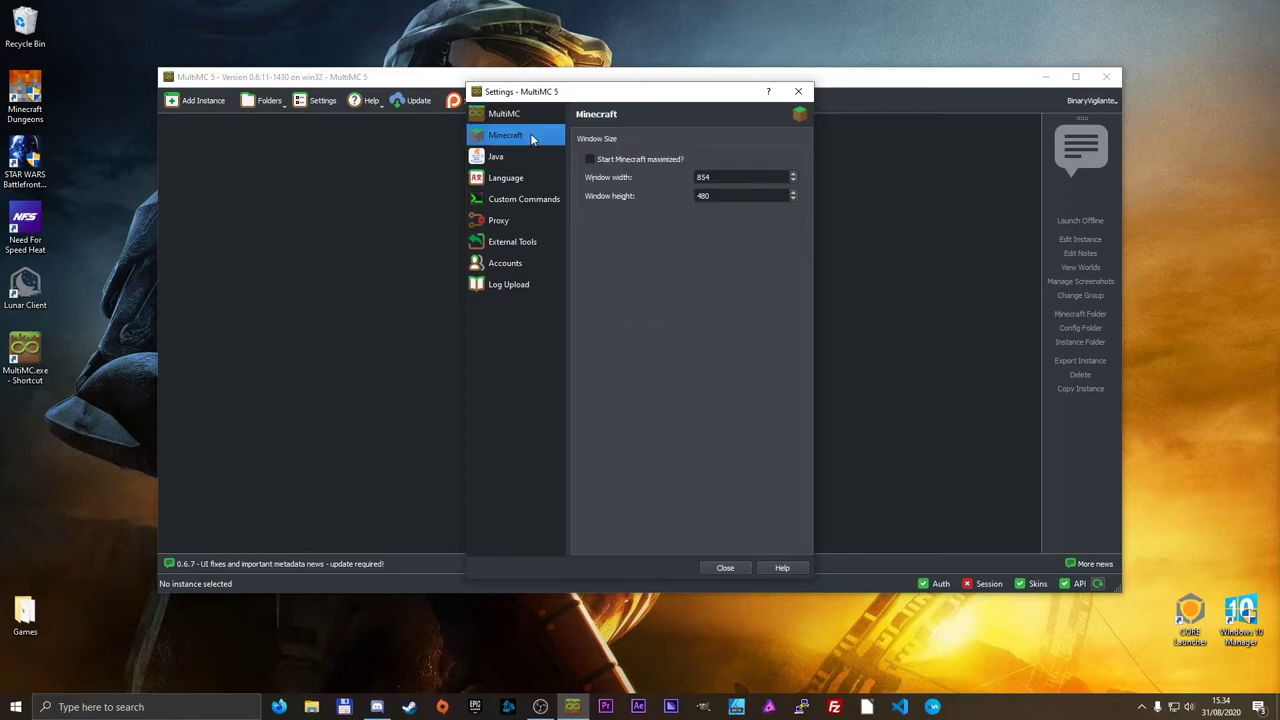
pyautogui.click(600, 159)
pyautogui.click(600, 159)
# Examine the Java, Language, Custom Commands, Proxy, External Tools, Accounts and Log Upload settings, and close the settings
pyautogui.click(514, 158)
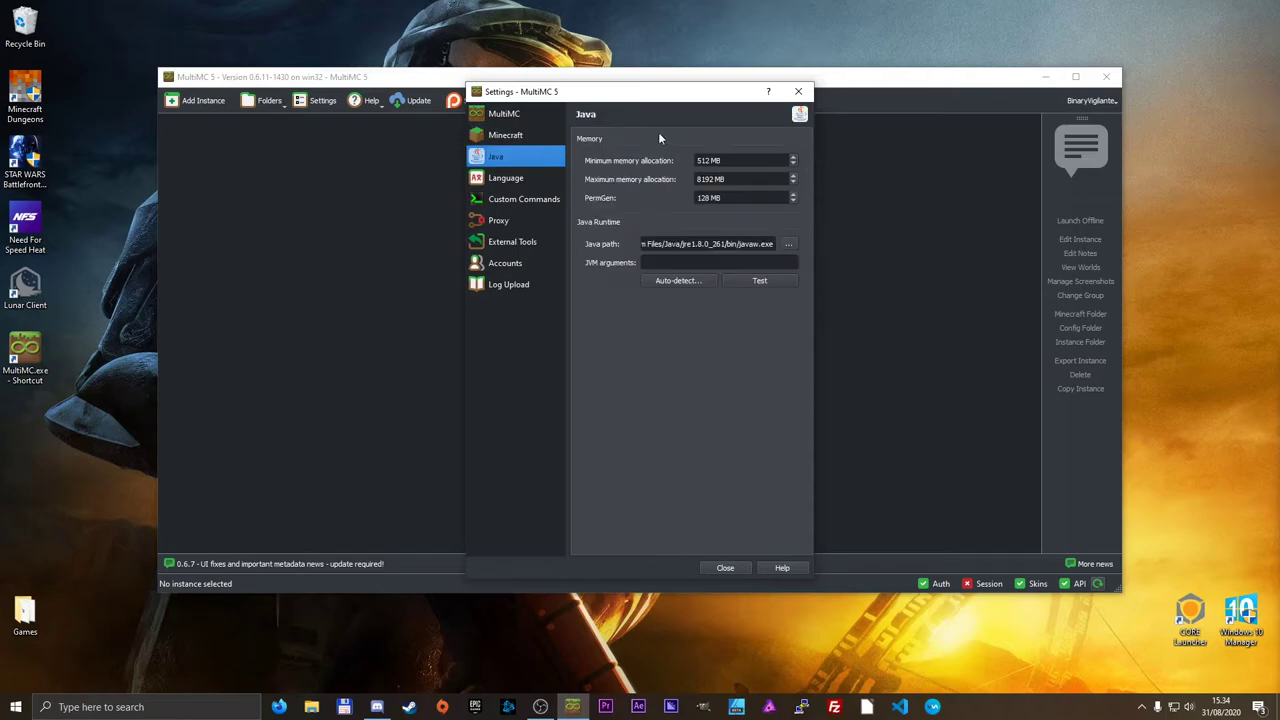
pyautogui.click(540, 178)
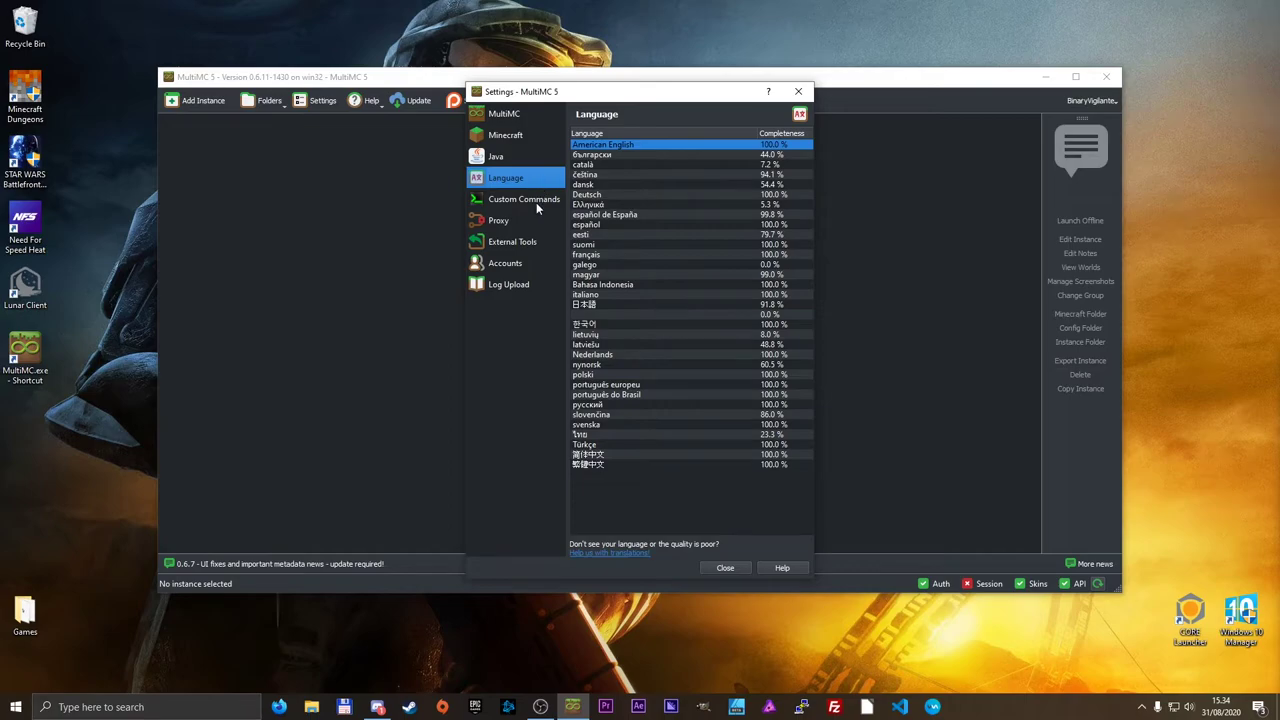
pyautogui.click(536, 203)
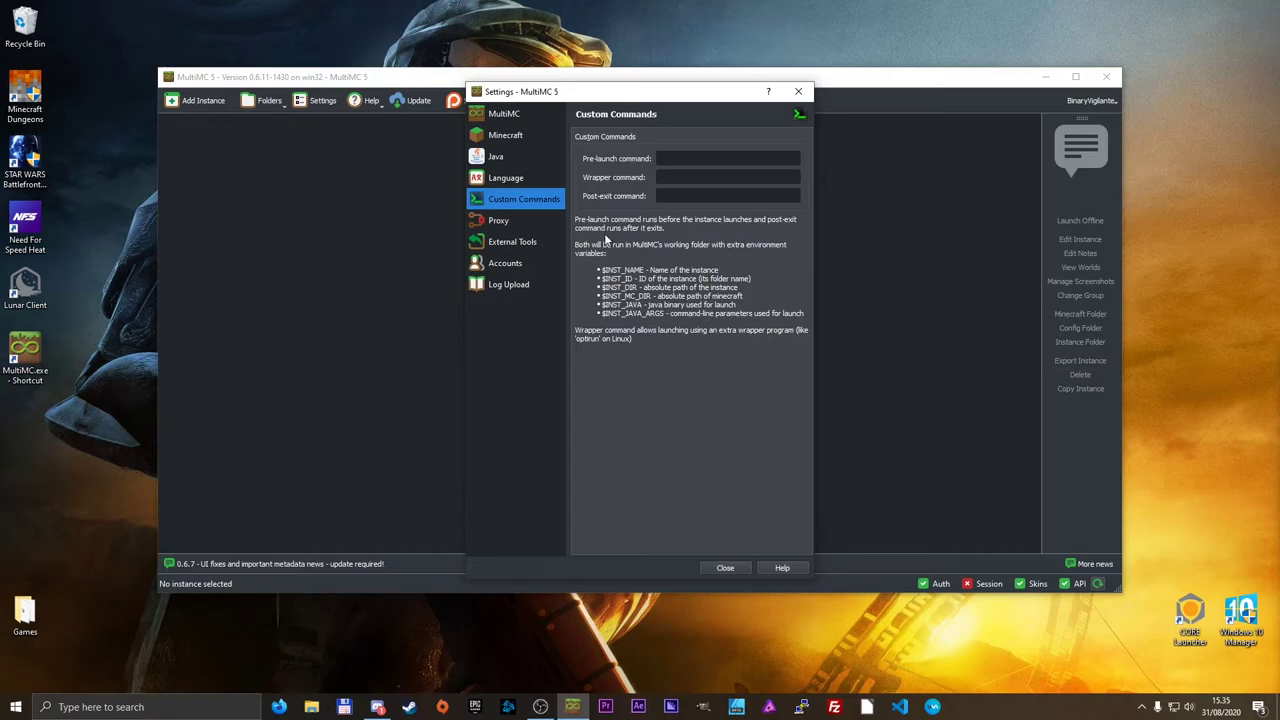
pyautogui.click(518, 224)
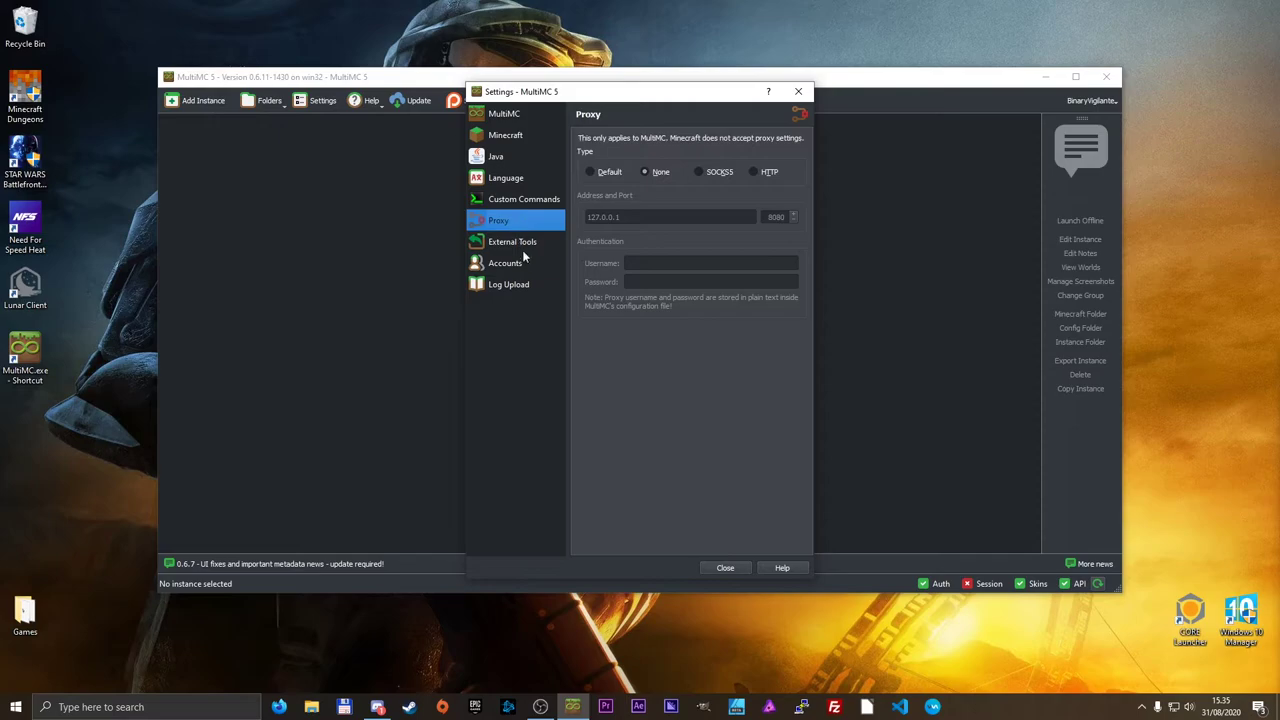
pyautogui.click(520, 245)
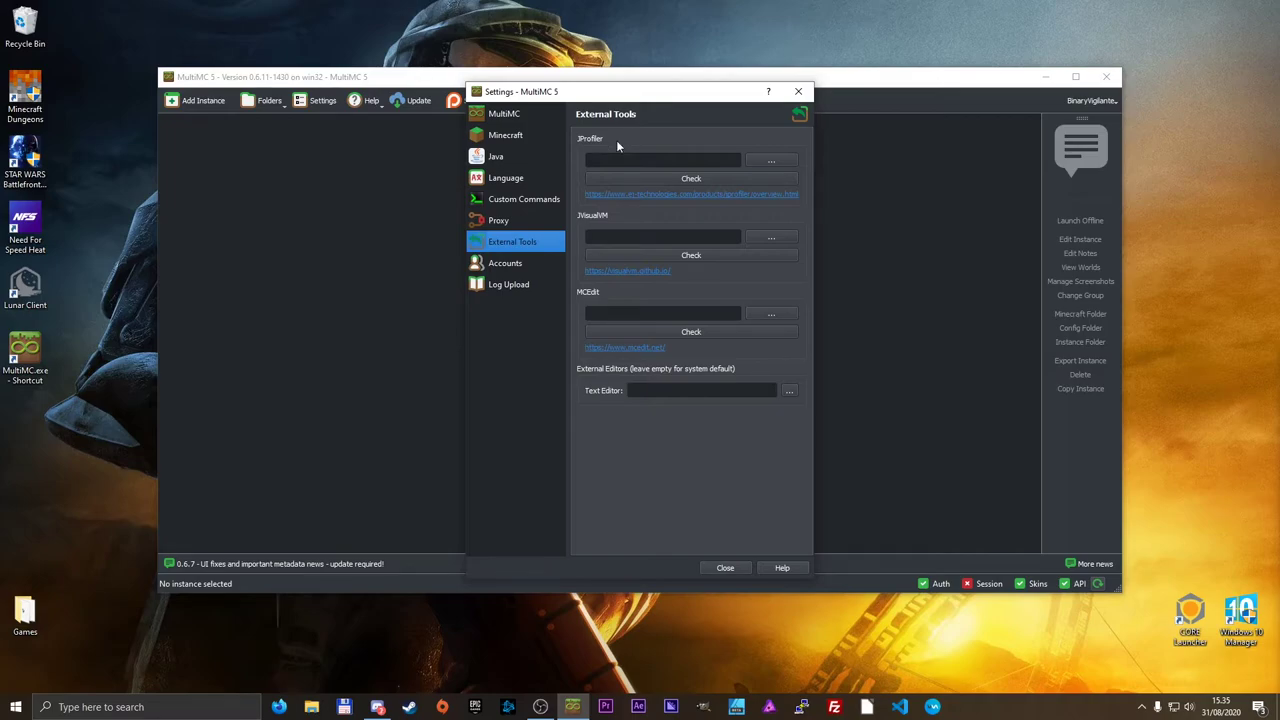
pyautogui.click(518, 265)
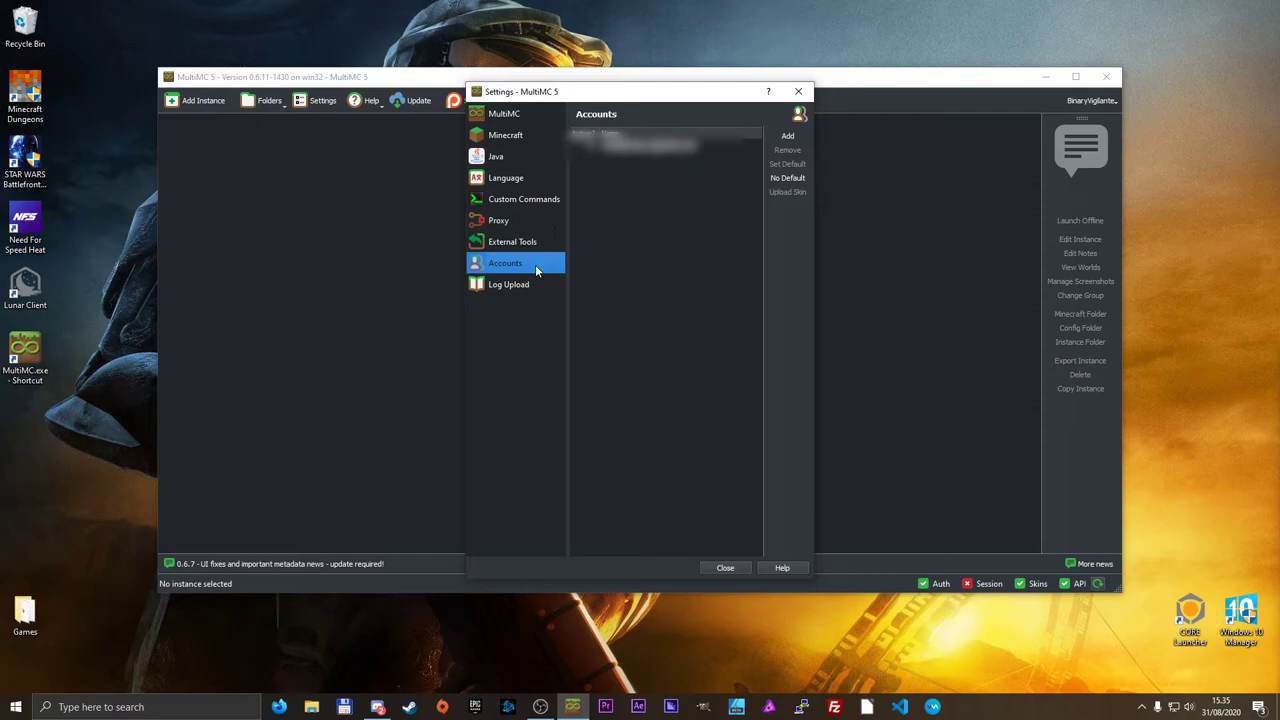
pyautogui.click(519, 285)
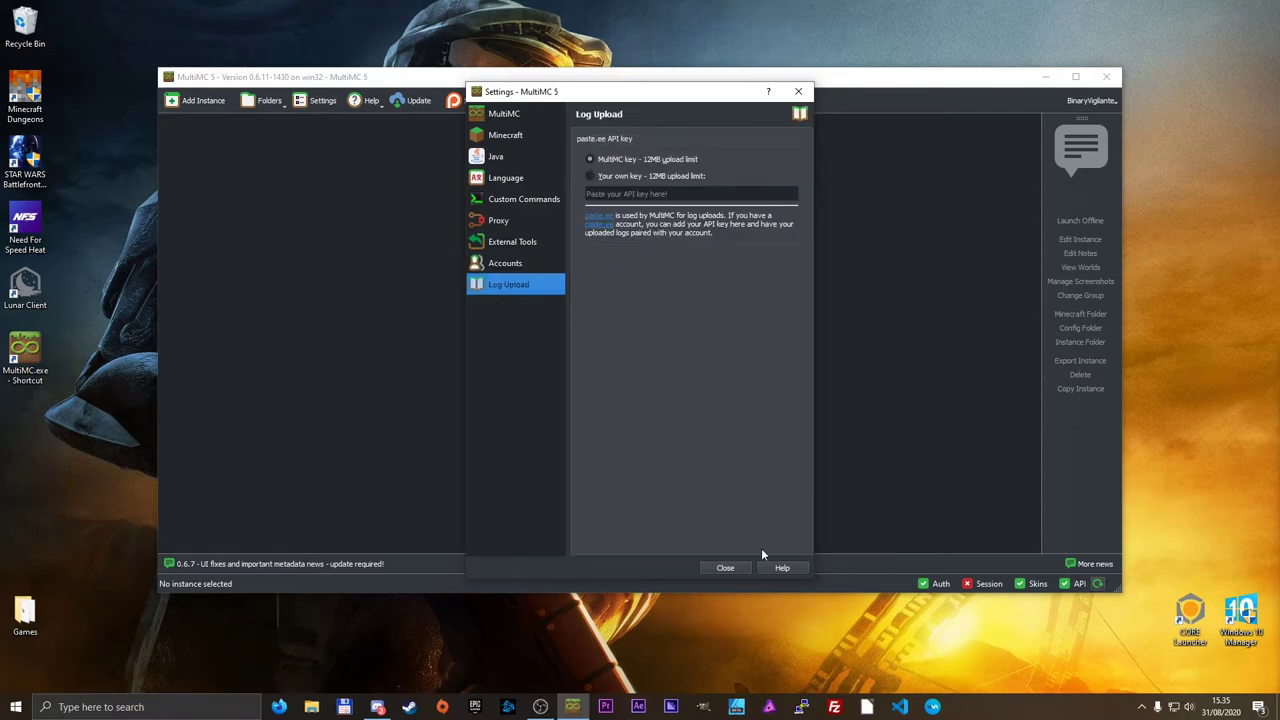
pyautogui.click(725, 568)
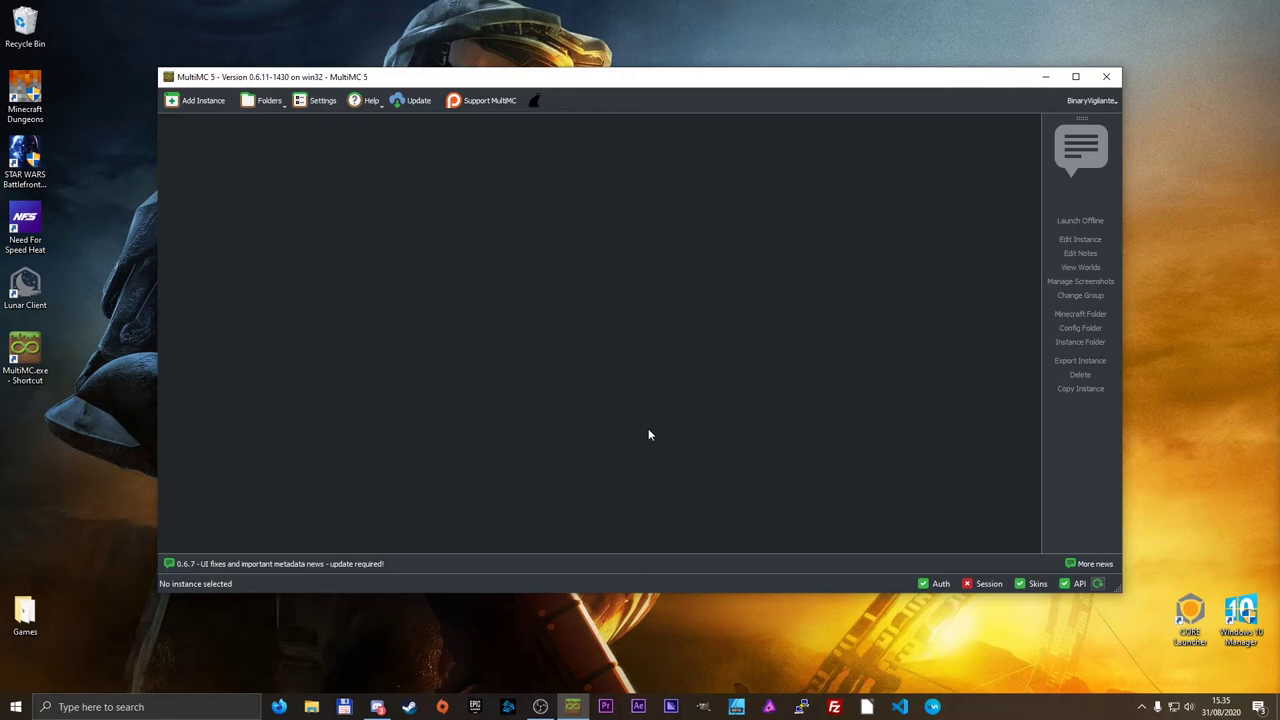
# Reopen the settings to review the Minecraft window size, External Tools, and MultiMC feature and user interface options, and close them
pyautogui.click(316, 100)
pyautogui.click(505, 135)
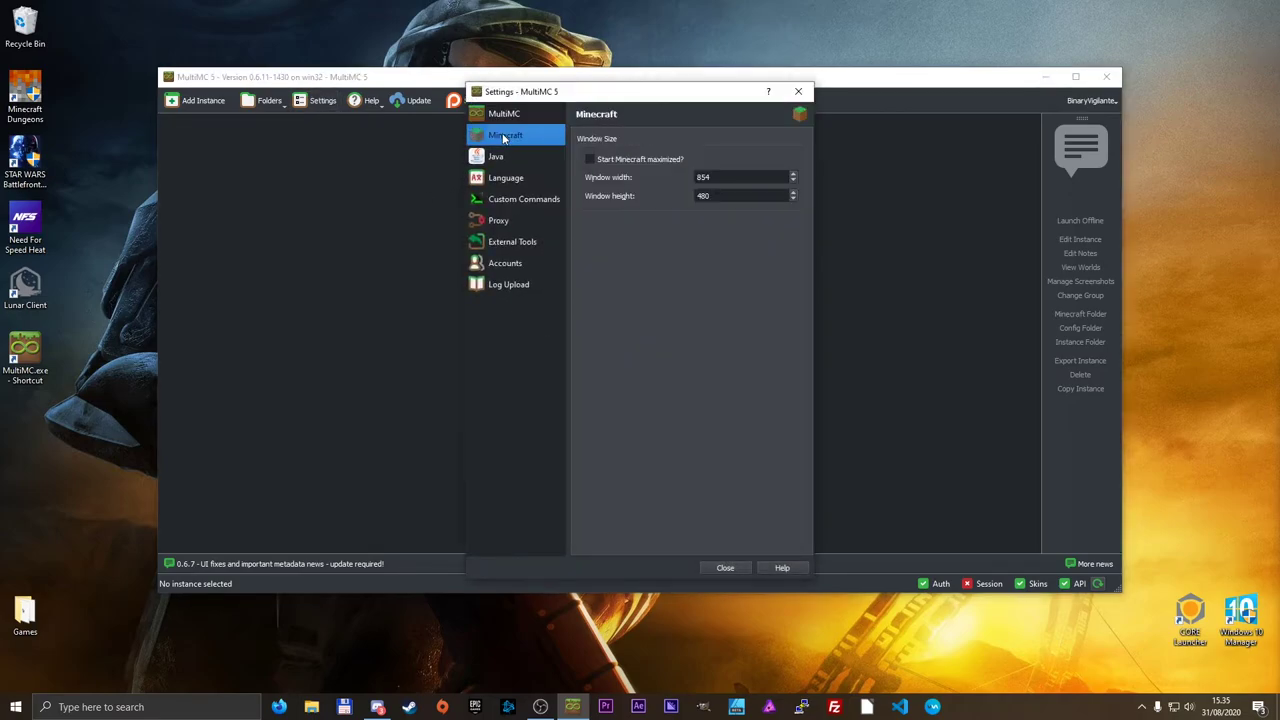
pyautogui.click(514, 241)
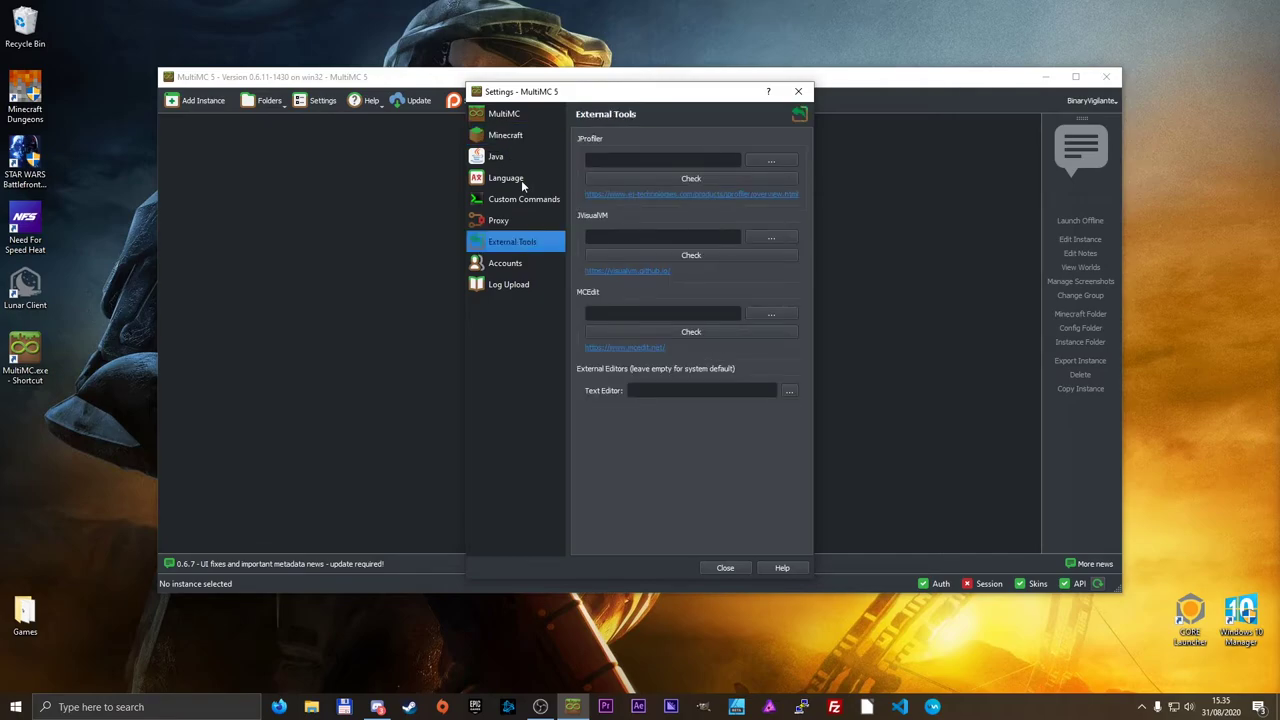
pyautogui.click(515, 136)
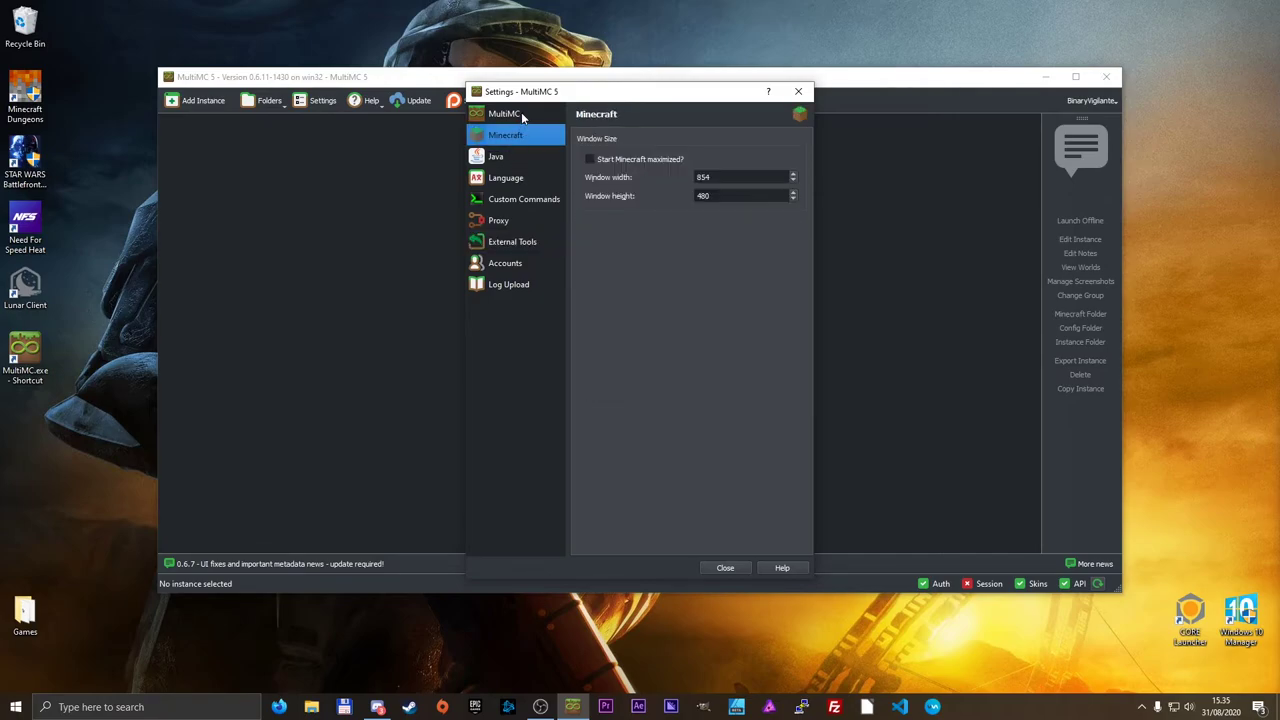
pyautogui.click(521, 113)
pyautogui.click(517, 134)
pyautogui.click(522, 115)
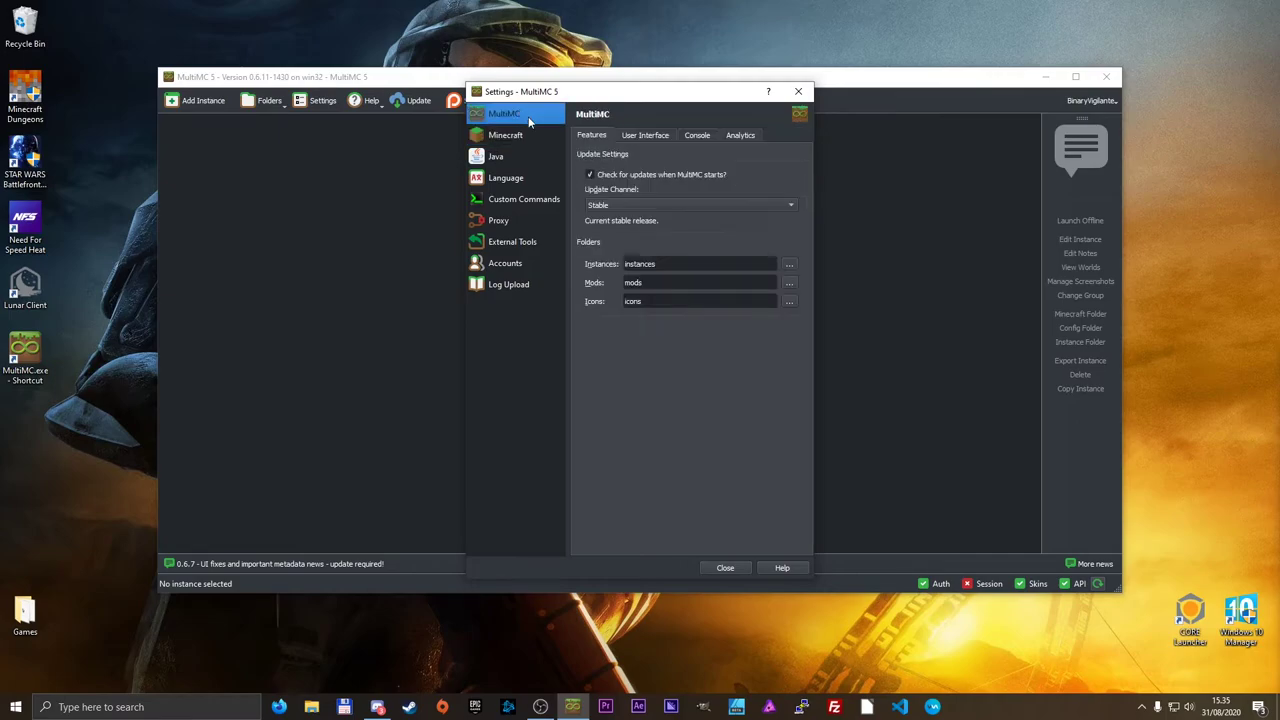
pyautogui.click(640, 136)
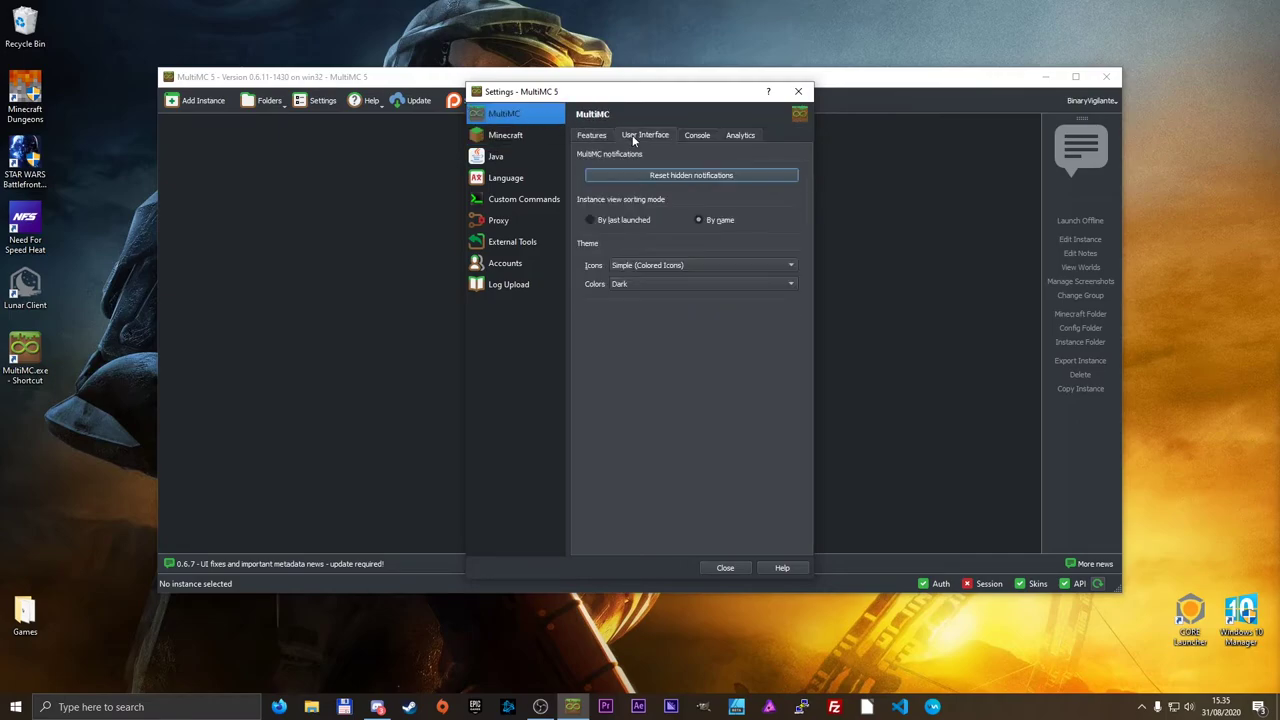
pyautogui.click(592, 135)
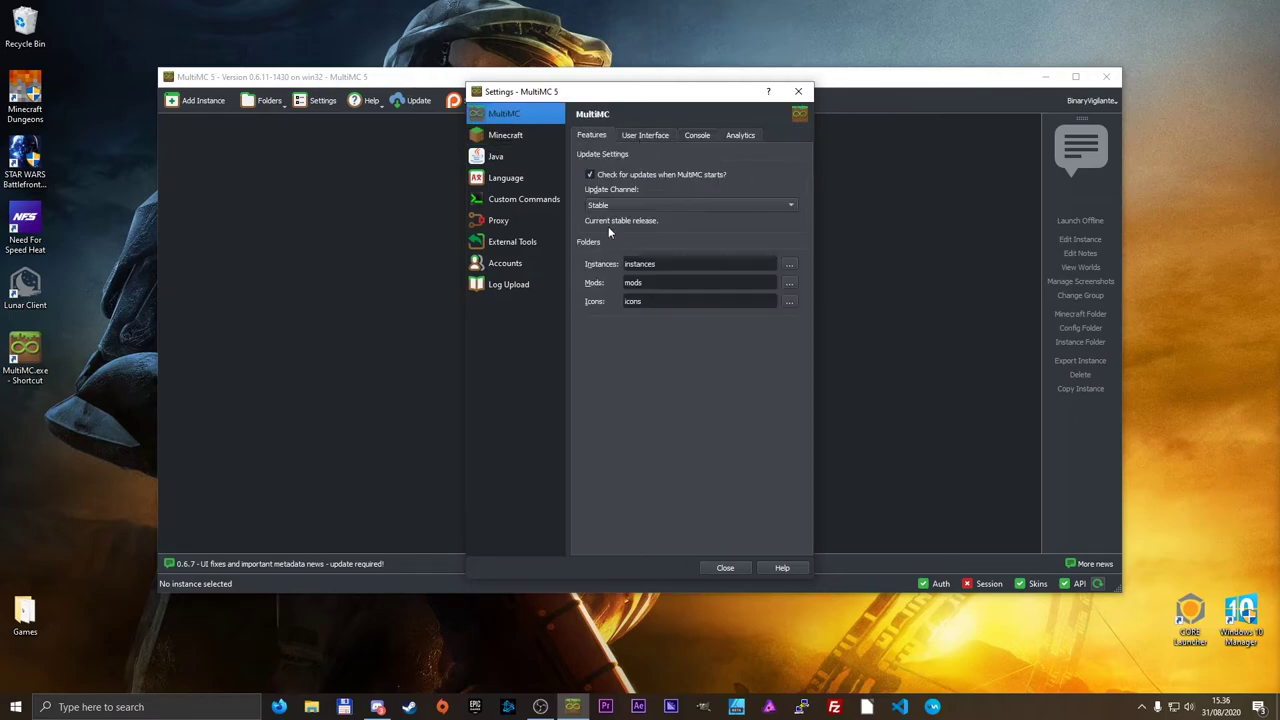
pyautogui.press('Escape')
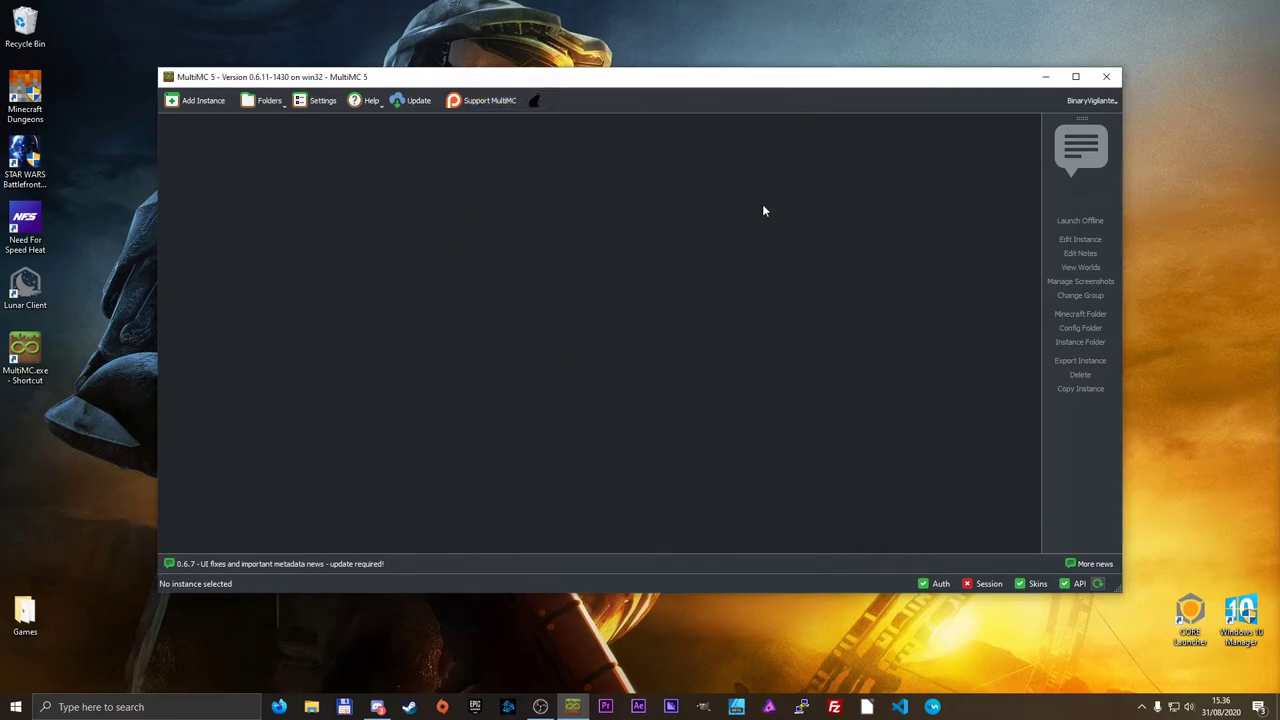
# Switch the cat background picture on and back off
pyautogui.click(533, 101)
pyautogui.click(533, 101)
pyautogui.click(533, 103)
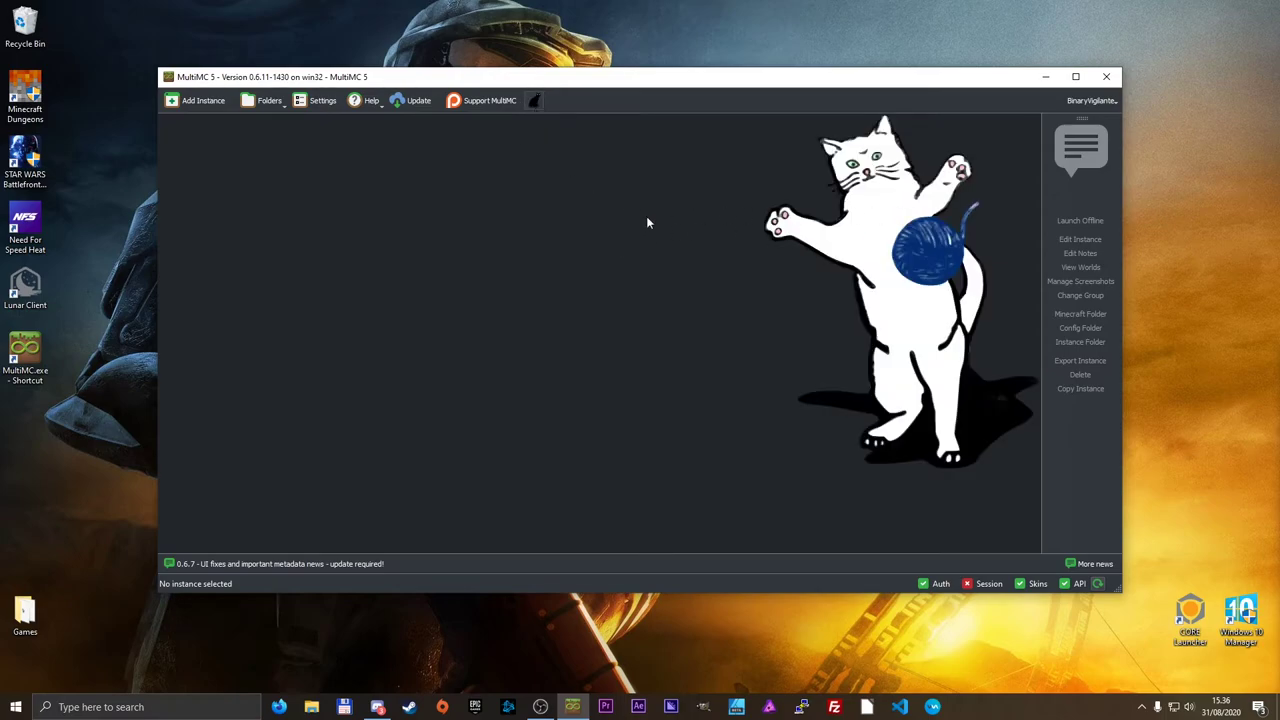
# Look over the account choices, the MultiMC update check with its release notes, and the Help options, closing each again
pyautogui.click(1077, 101)
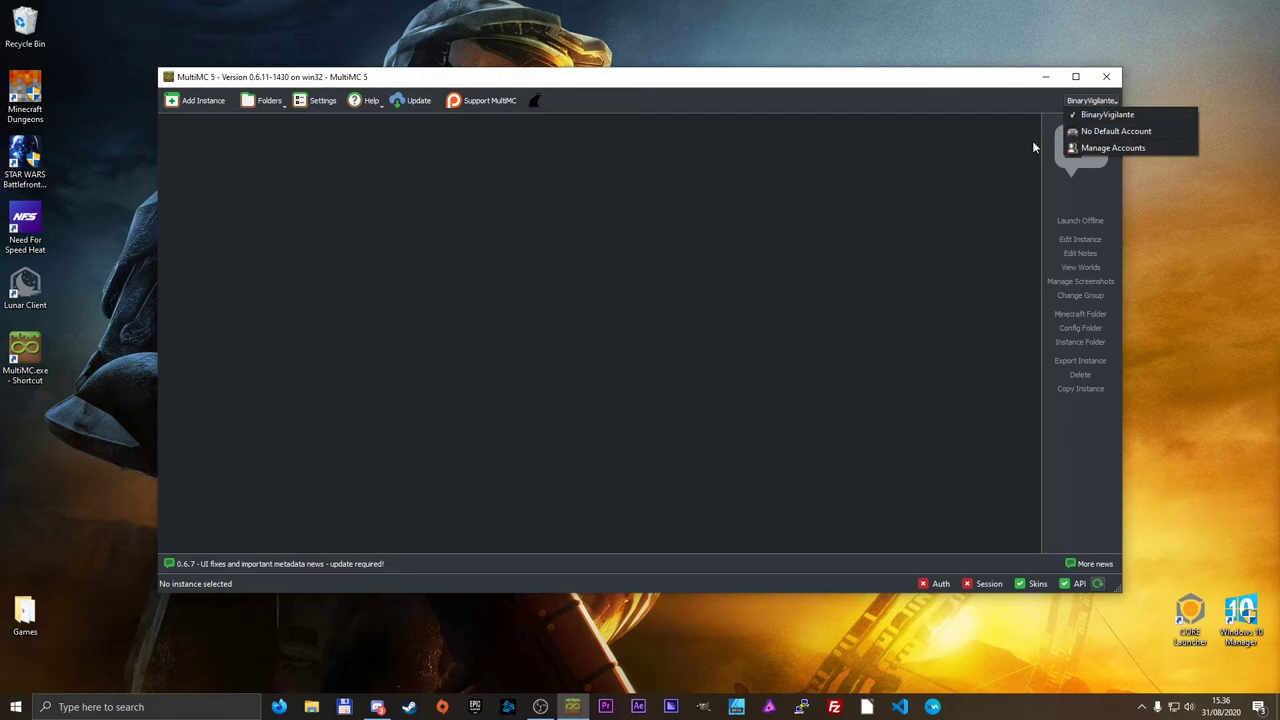
pyautogui.click(995, 160)
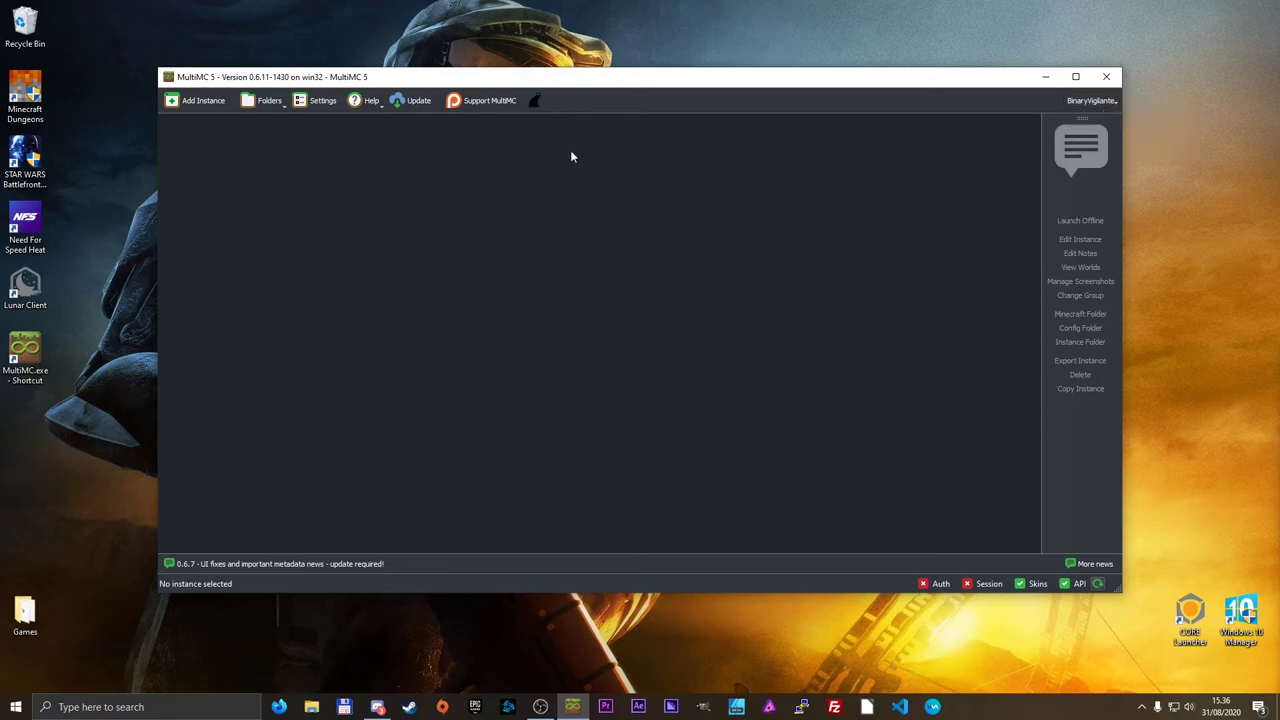
pyautogui.click(413, 103)
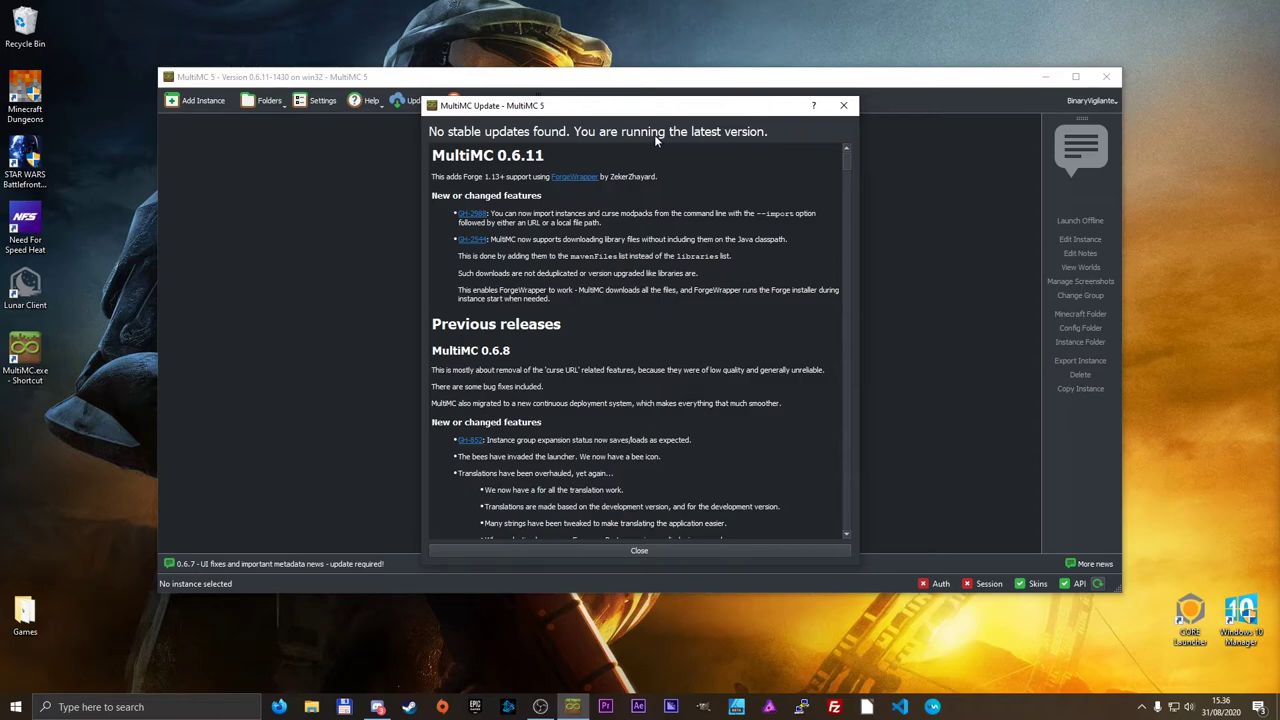
pyautogui.click(843, 107)
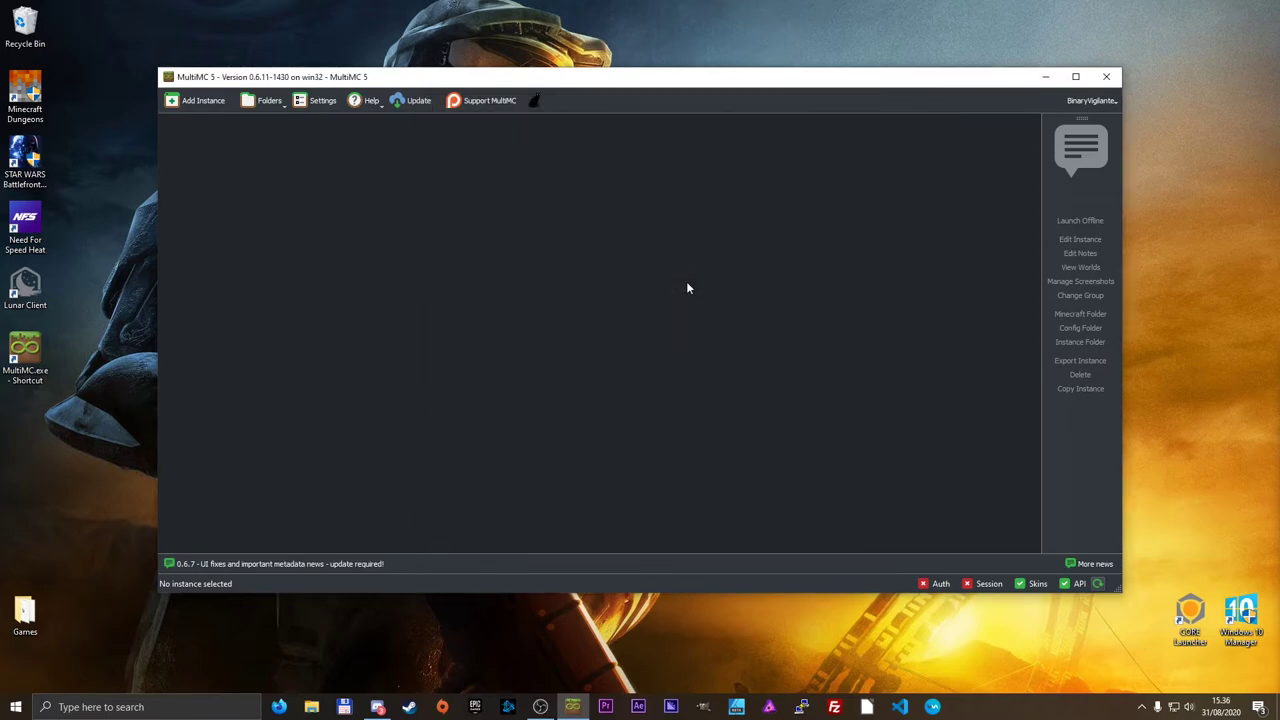
pyautogui.click(366, 100)
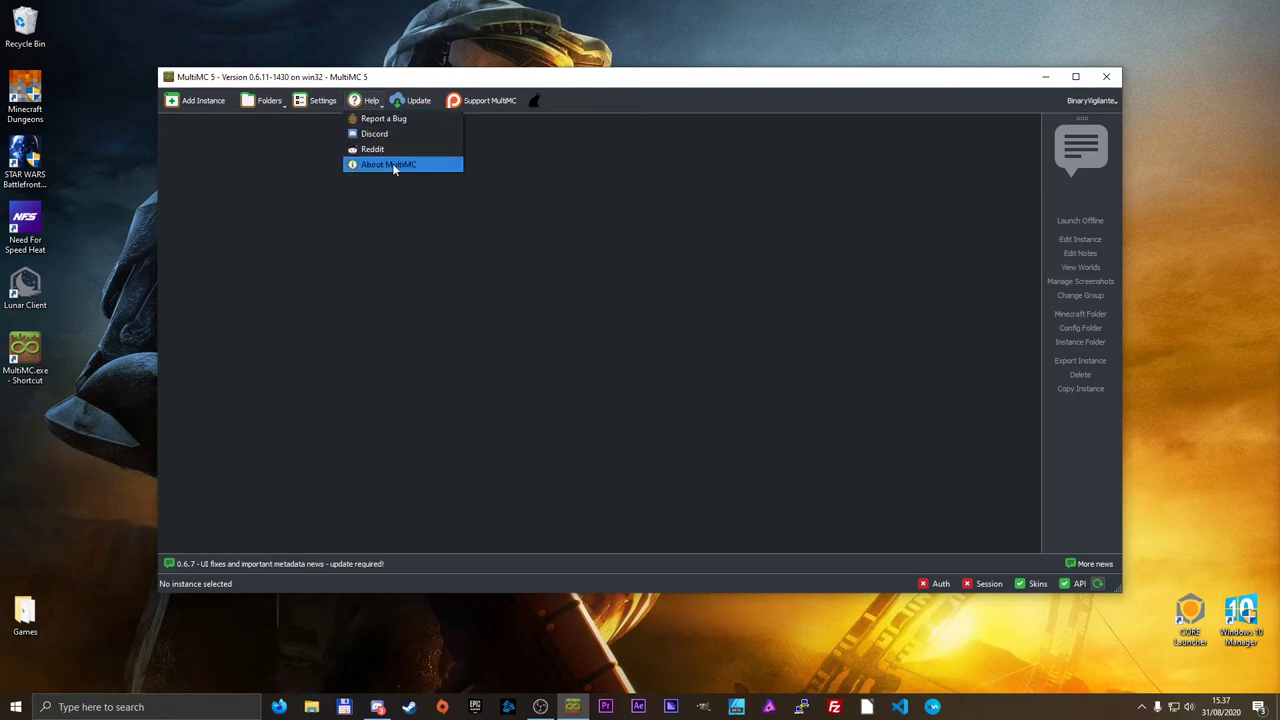
pyautogui.click(277, 178)
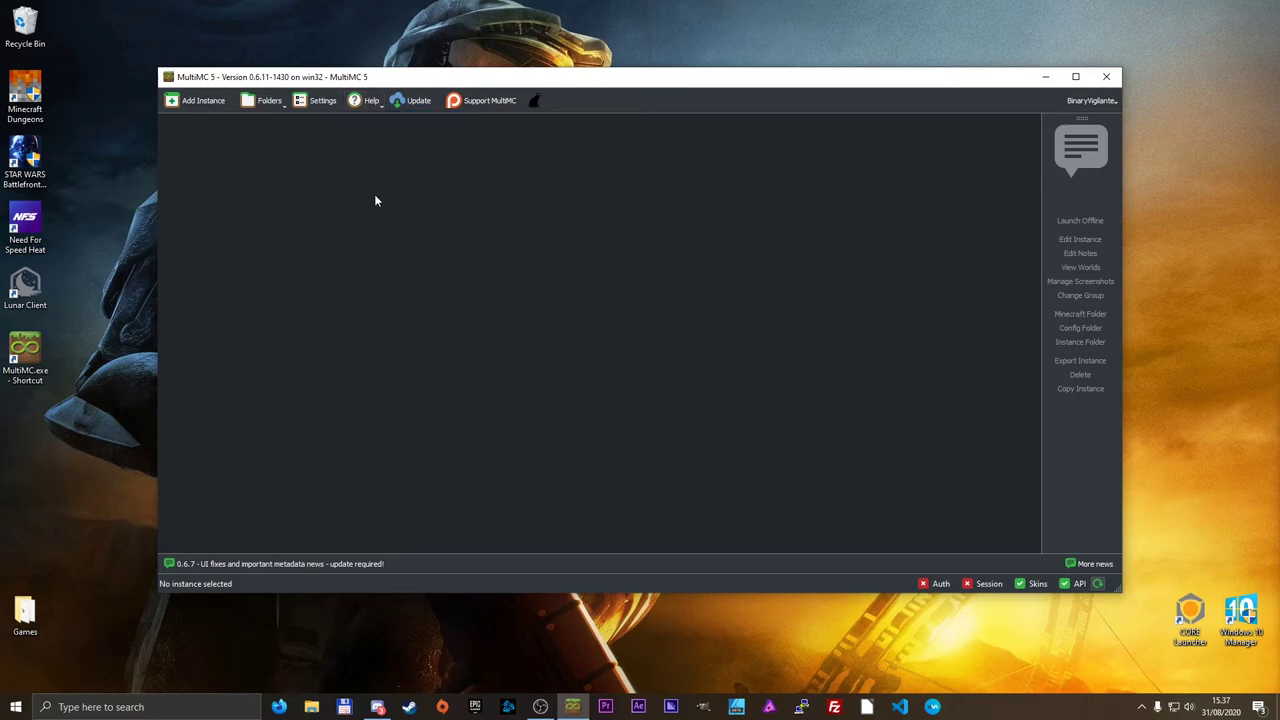